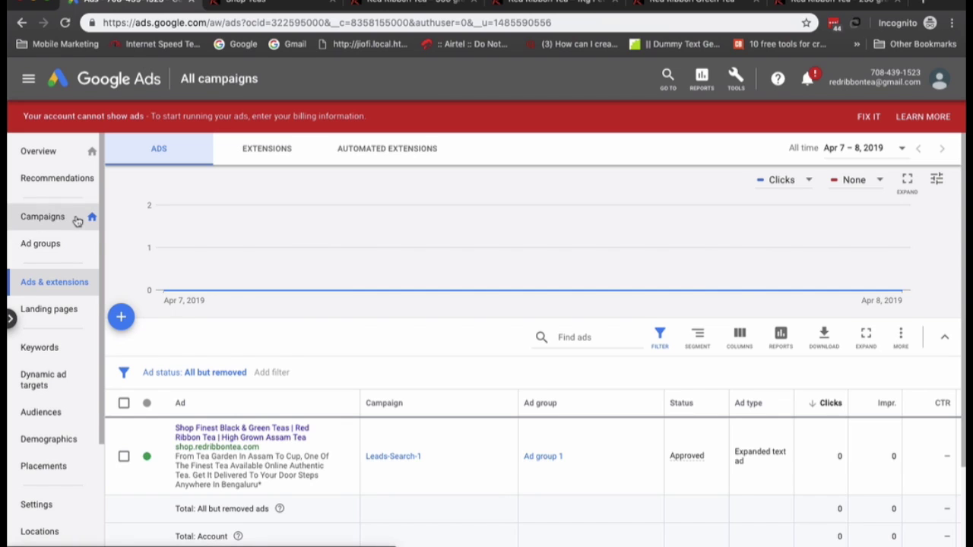
# Start a new campaign from the campaigns list and choose Search as the campaign type
pyautogui.click(43, 217)
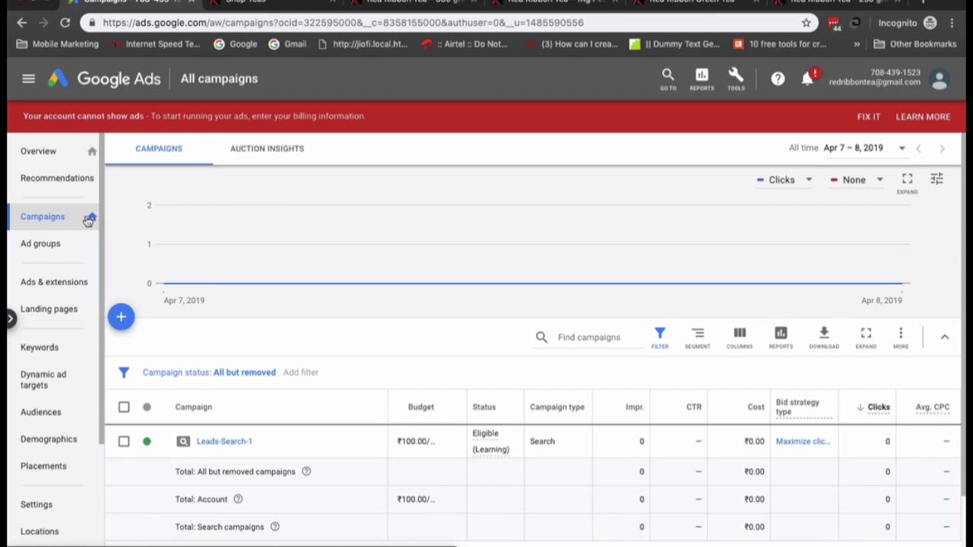
pyautogui.click(126, 326)
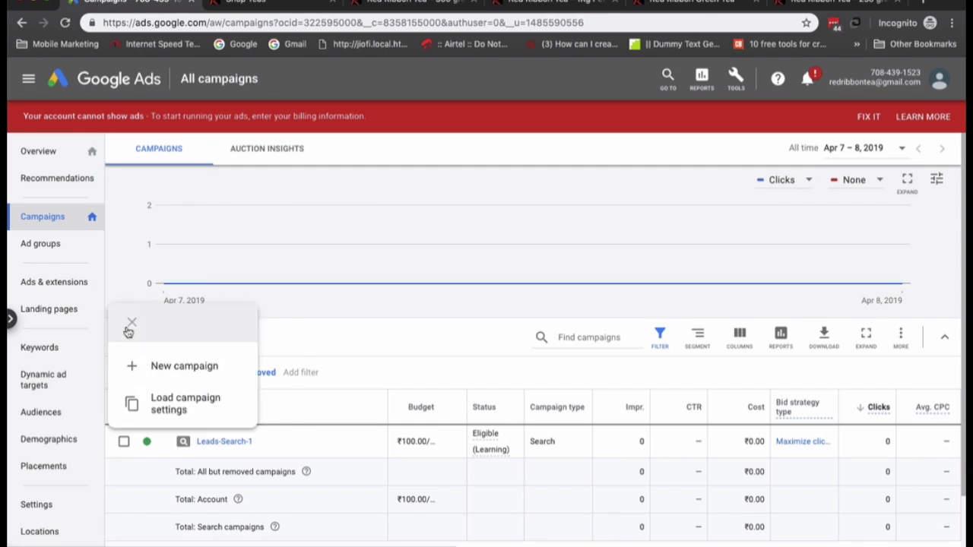
pyautogui.click(142, 370)
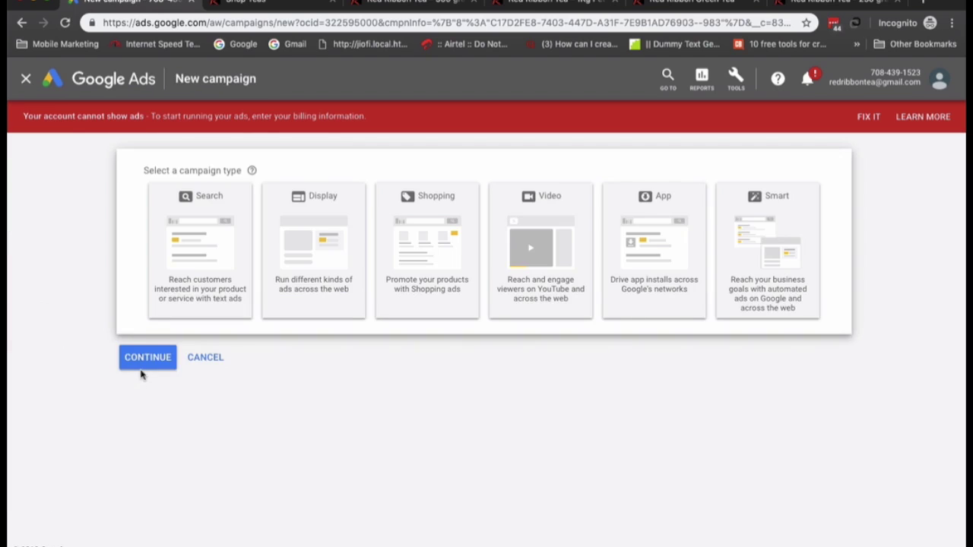
pyautogui.click(193, 229)
# Compare the Sales and Leads goals and select Leads as the goal of the Search campaign
pyautogui.click(203, 263)
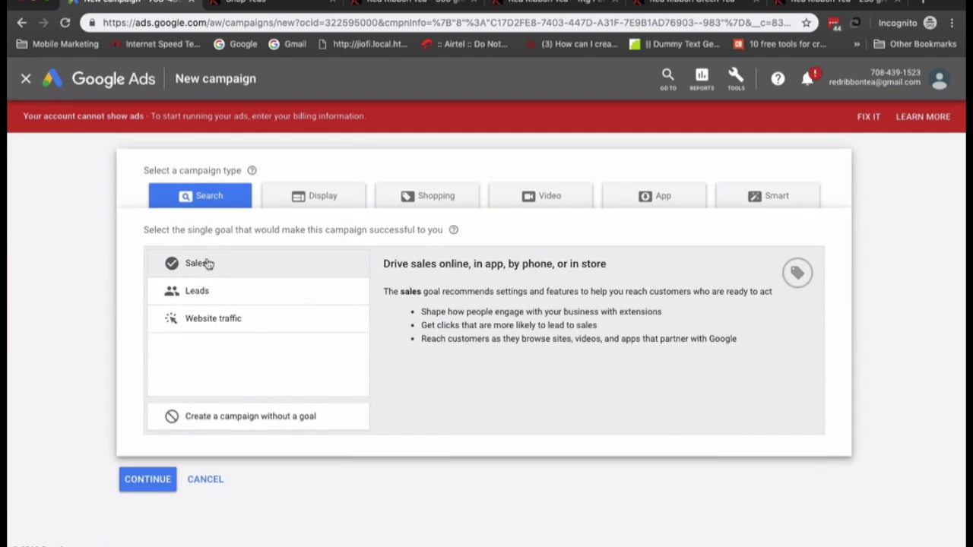
pyautogui.click(209, 291)
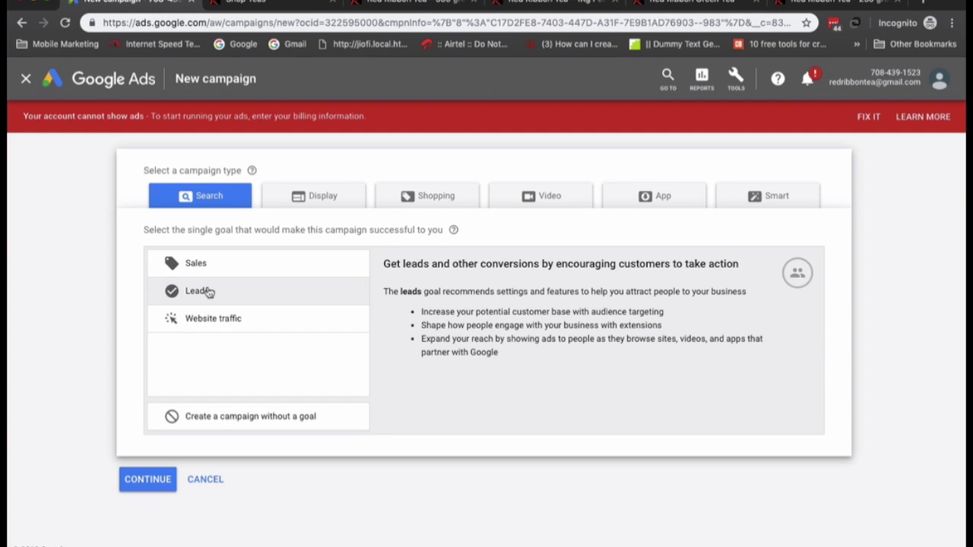
pyautogui.click(211, 266)
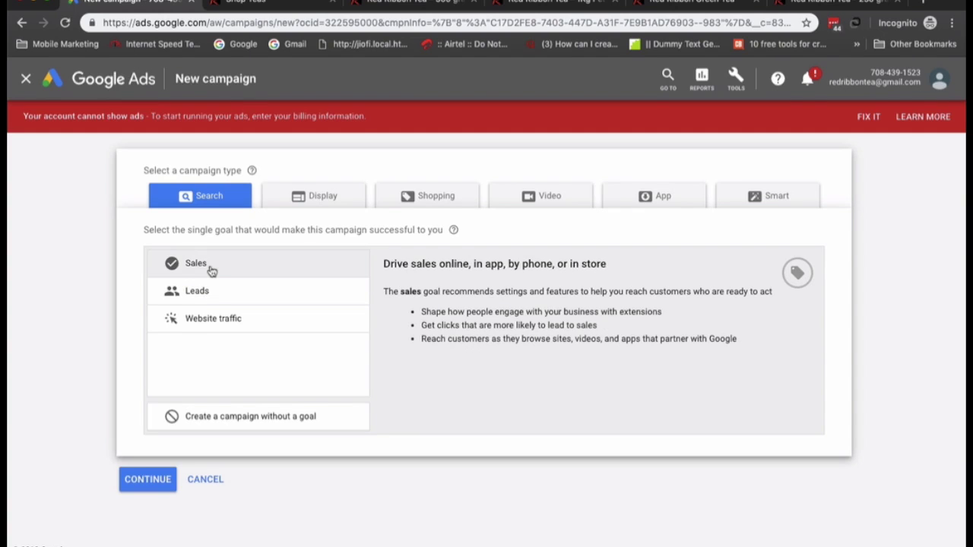
pyautogui.click(208, 290)
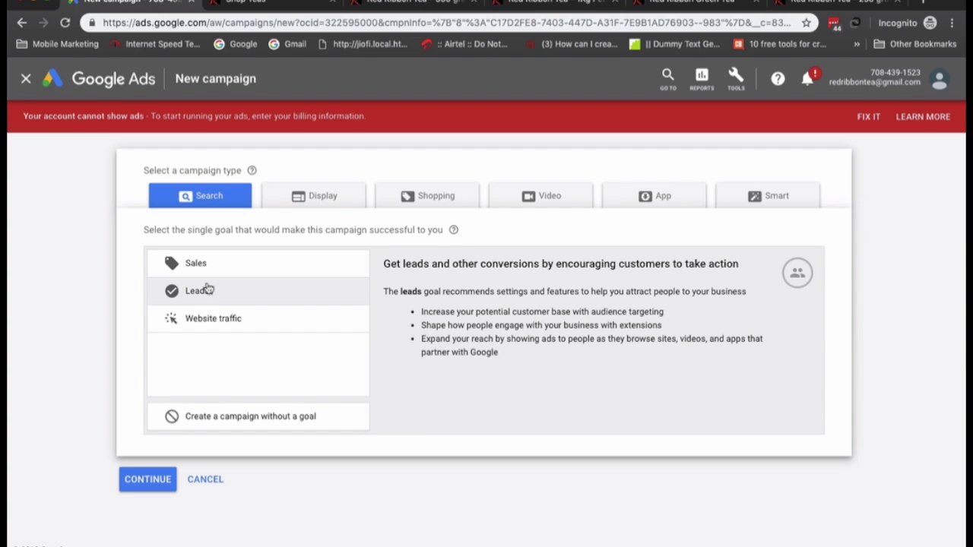
pyautogui.click(211, 268)
pyautogui.click(209, 292)
pyautogui.scroll(-3, 240, 471)
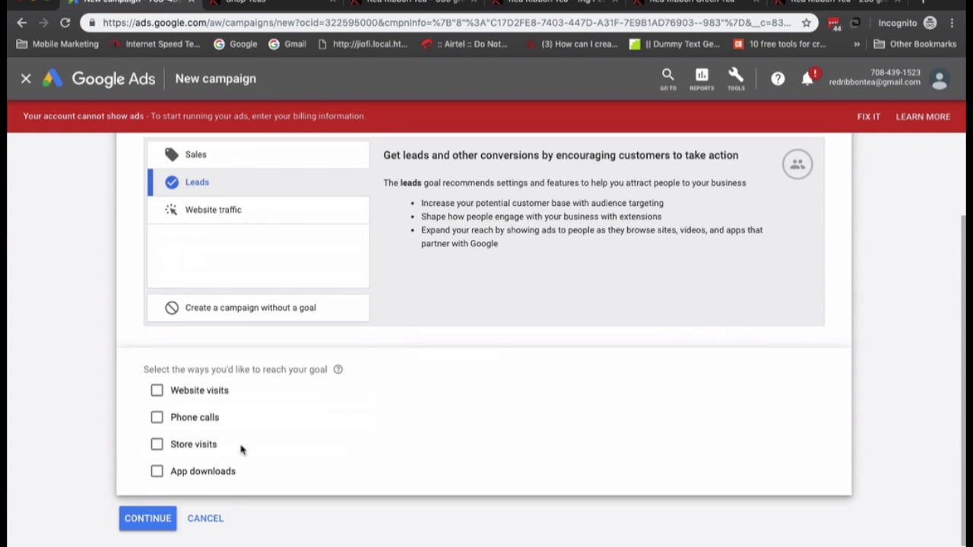
pyautogui.click(219, 392)
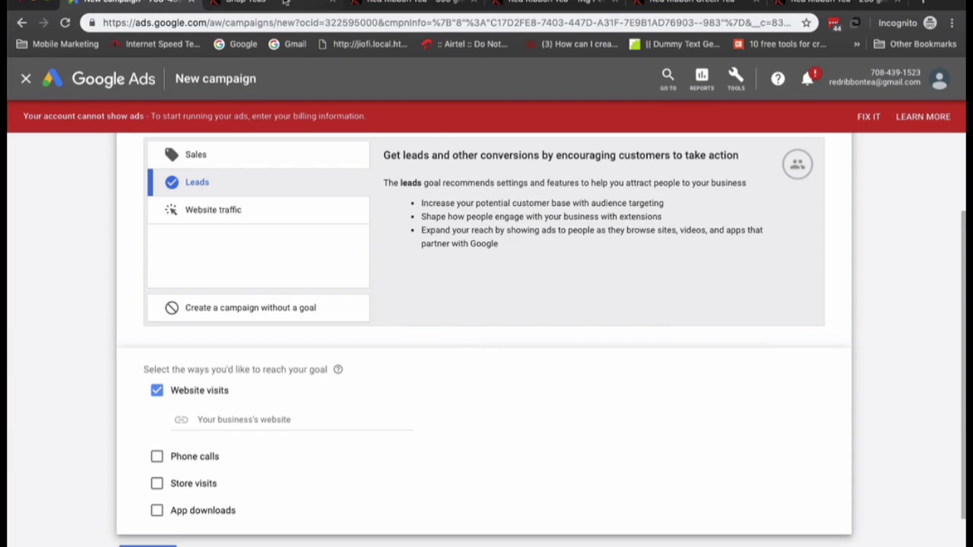
pyautogui.click(245, 3)
pyautogui.rightClick(270, 22)
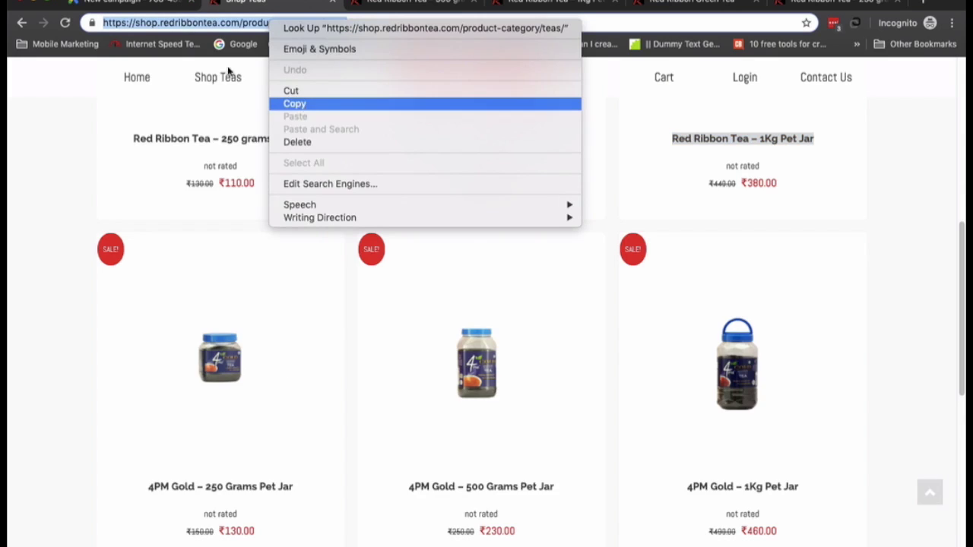
pyautogui.click(295, 105)
pyautogui.click(144, 4)
pyautogui.rightClick(230, 419)
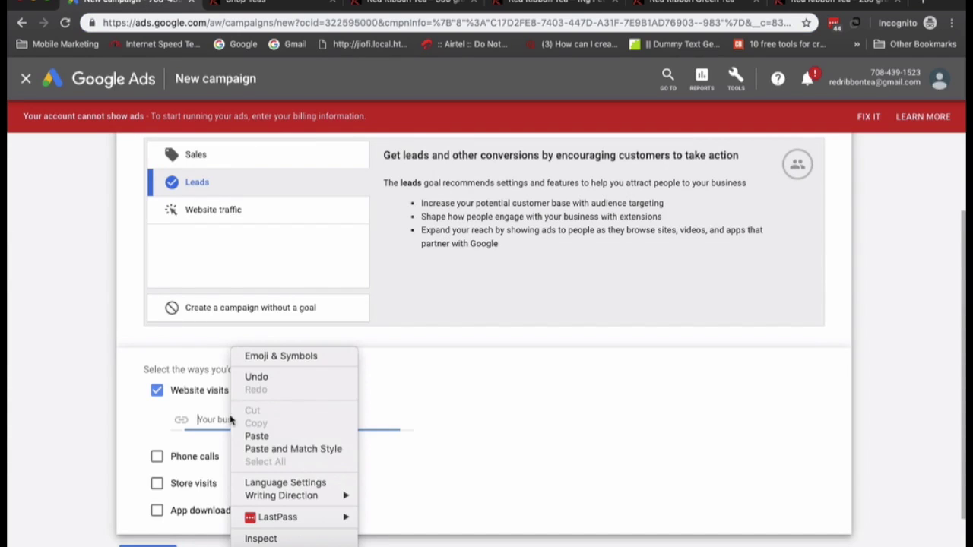
pyautogui.click(280, 434)
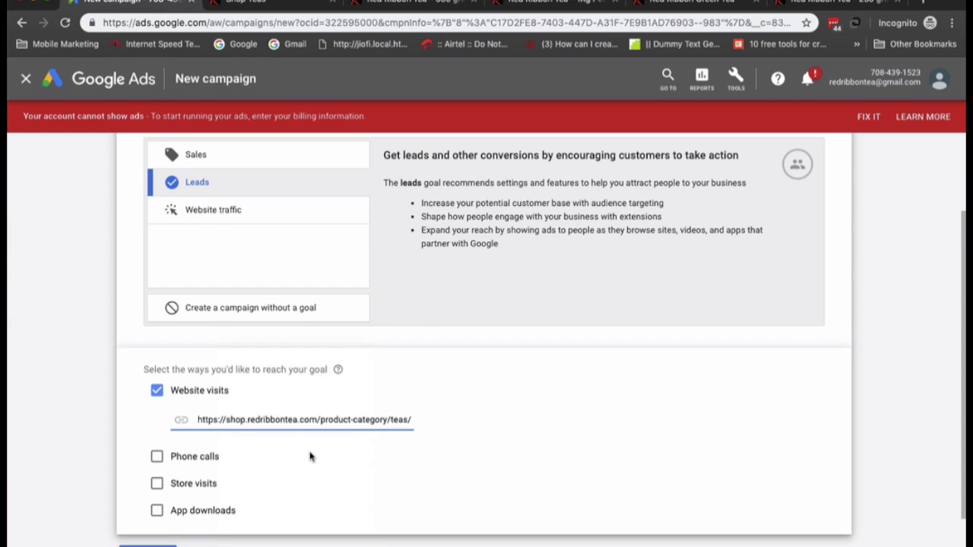
pyautogui.scroll(-1, 308, 456)
pyautogui.click(150, 529)
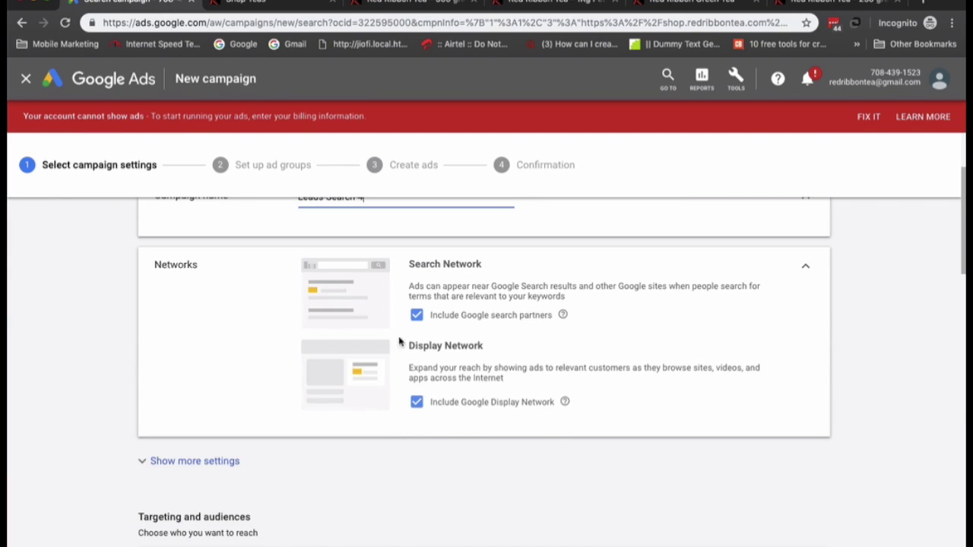
# Exclude the Google Display Network from the campaign's networks and review the campaign name and location settings
pyautogui.click(426, 404)
pyautogui.scroll(-3, 342, 436)
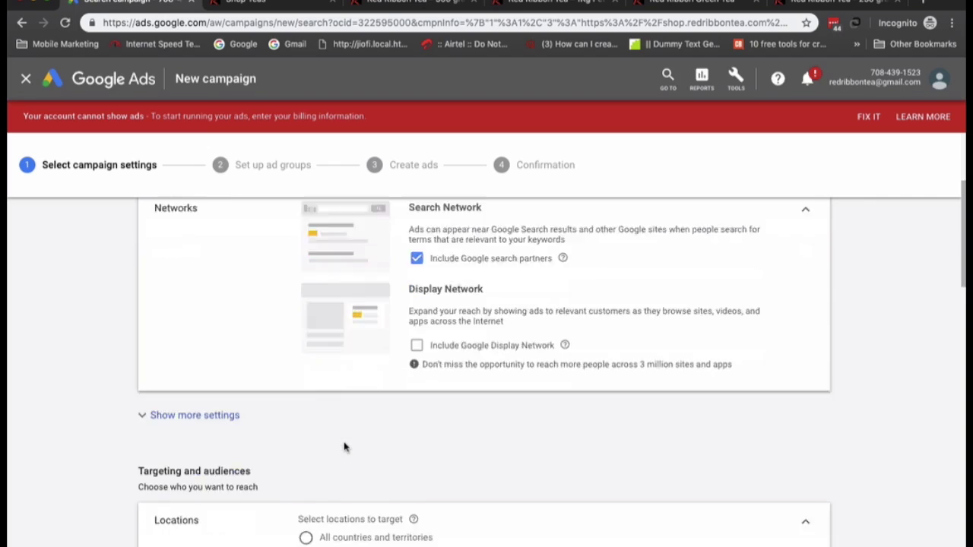
pyautogui.scroll(-3, 349, 410)
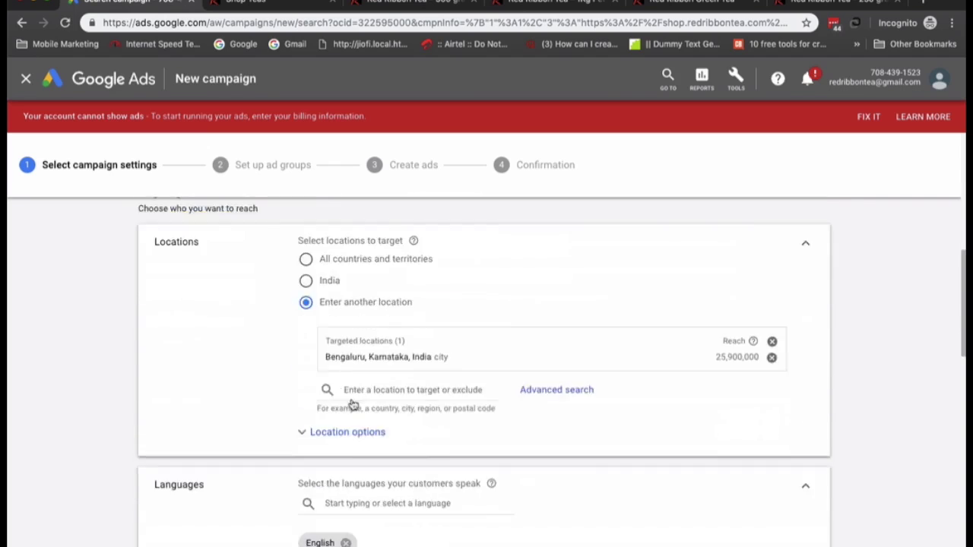
pyautogui.scroll(6, 350, 404)
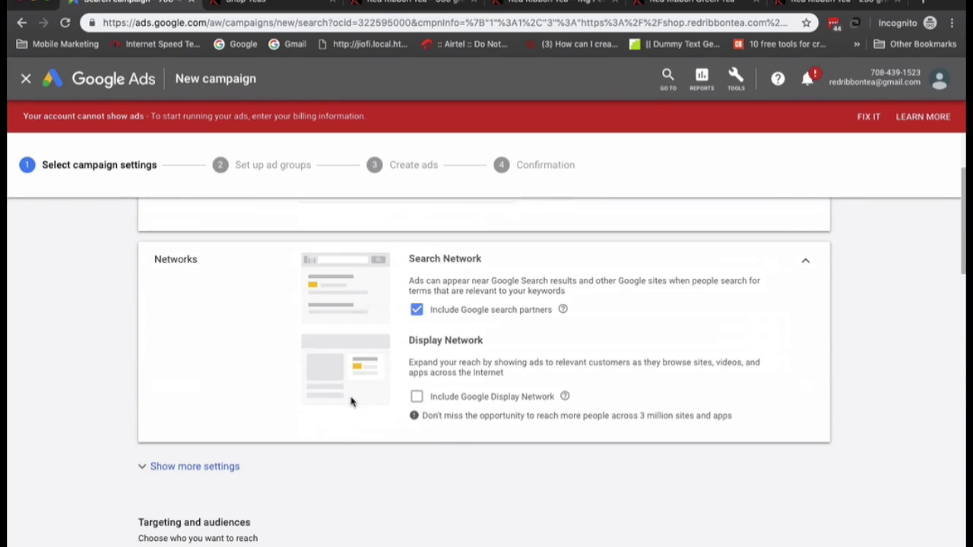
pyautogui.scroll(1, 351, 402)
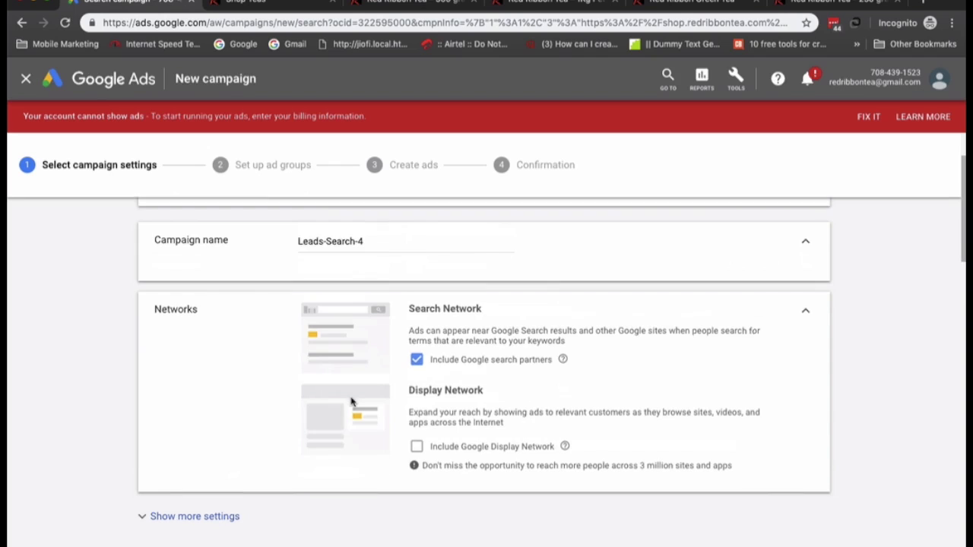
# Enable Dynamic Search Ads for this campaign in the additional settings and check the targeting source options
pyautogui.scroll(-2, 351, 402)
pyautogui.click(237, 337)
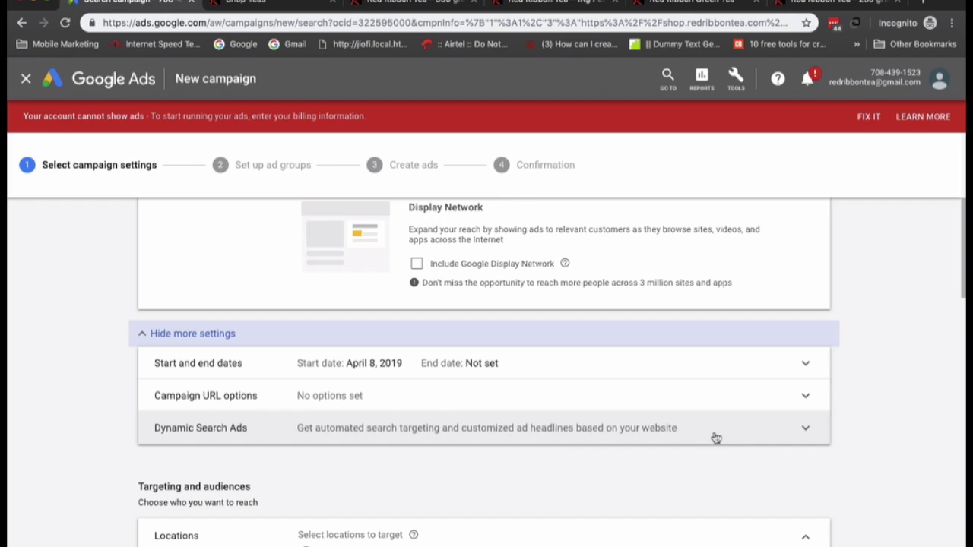
pyautogui.click(217, 428)
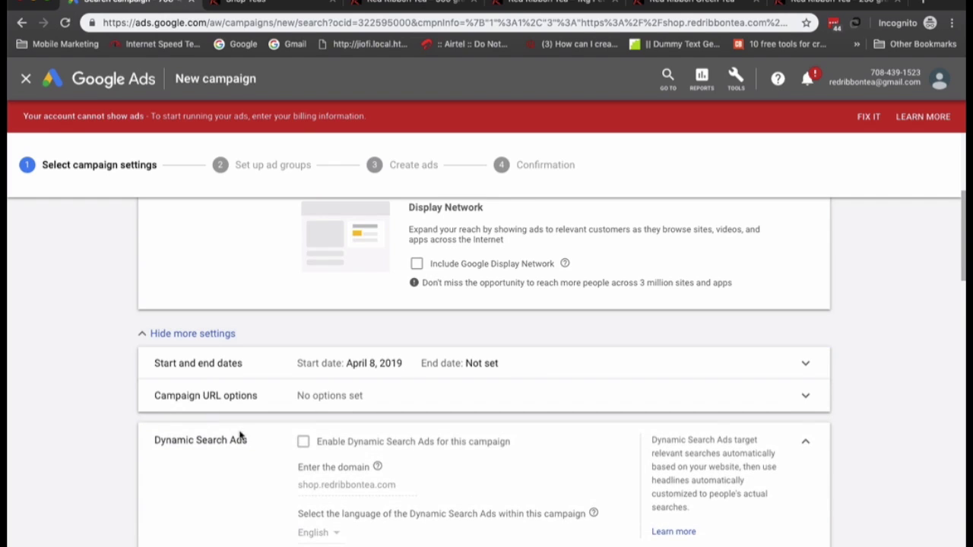
pyautogui.scroll(-4, 242, 439)
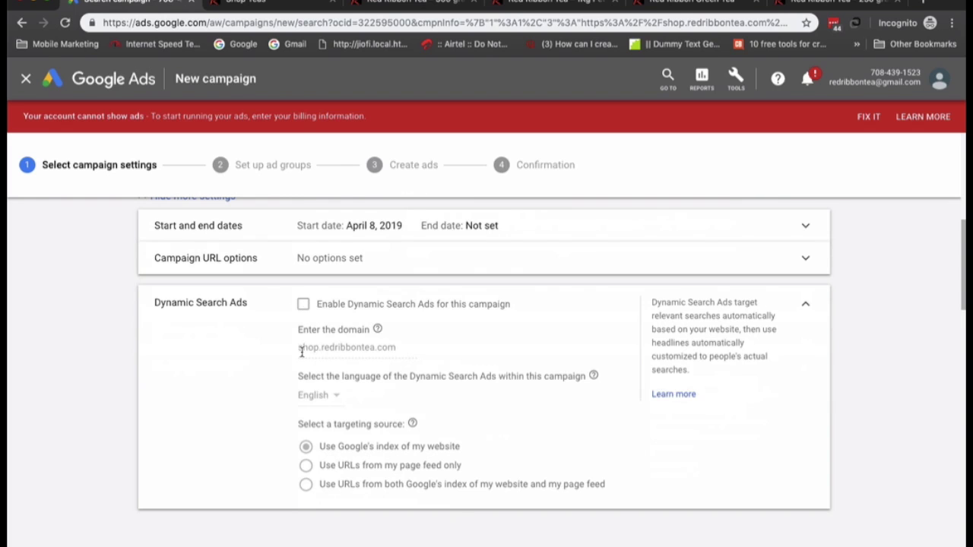
pyautogui.scroll(10, 302, 335)
pyautogui.scroll(-10, 310, 374)
pyautogui.scroll(3, 306, 368)
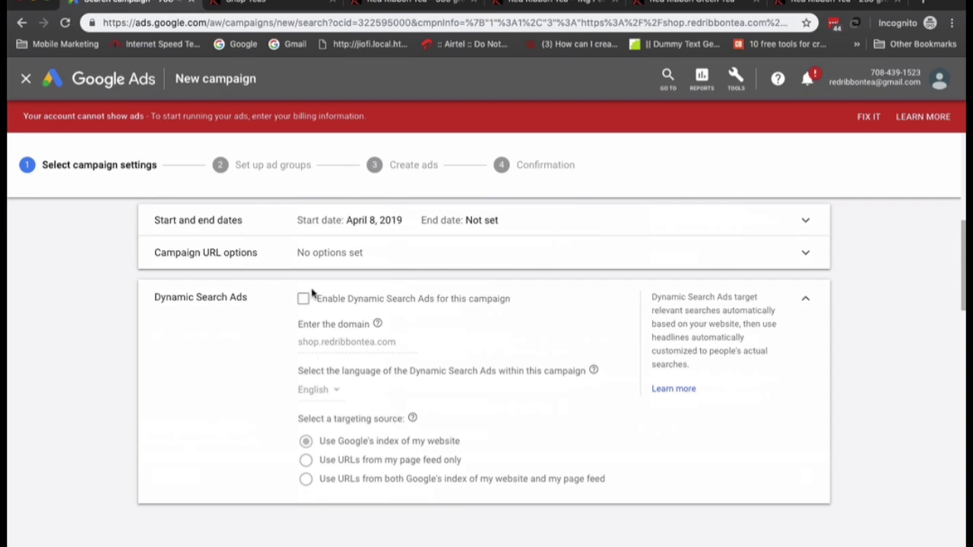
pyautogui.scroll(1, 309, 318)
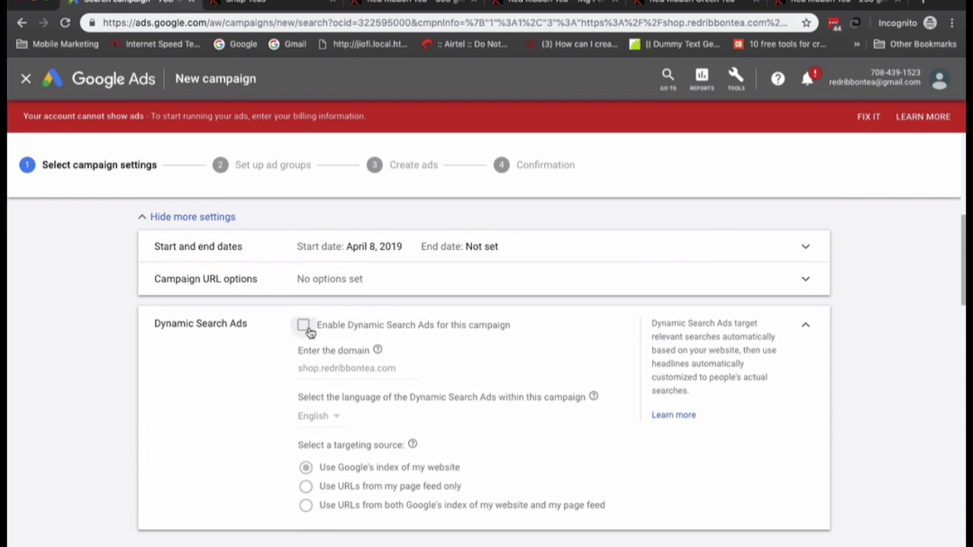
pyautogui.click(304, 325)
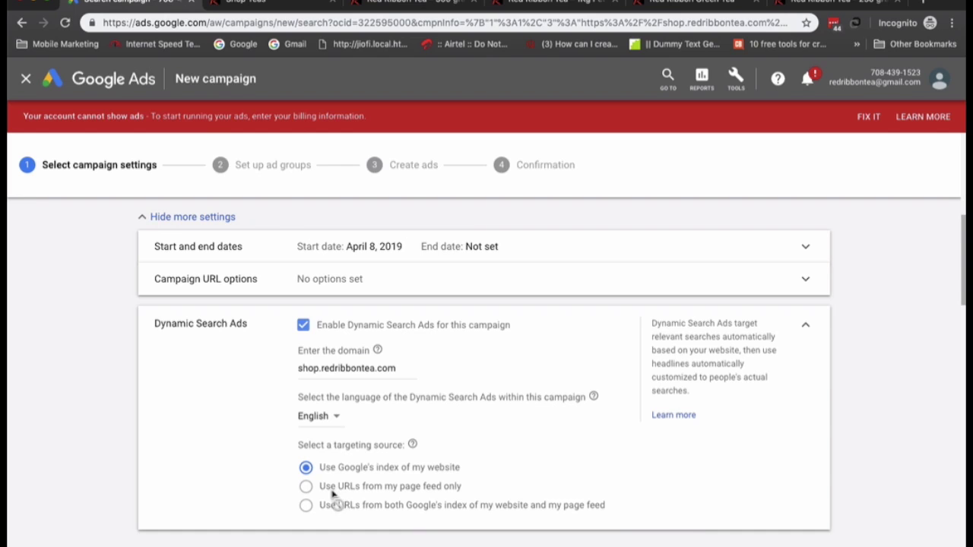
pyautogui.moveTo(352, 491)
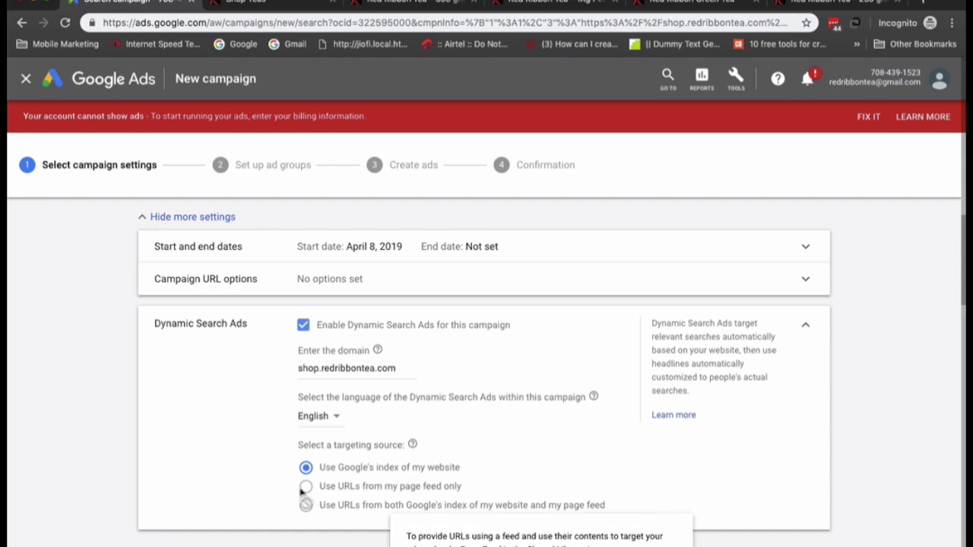
pyautogui.scroll(-1, 317, 491)
pyautogui.moveTo(360, 465)
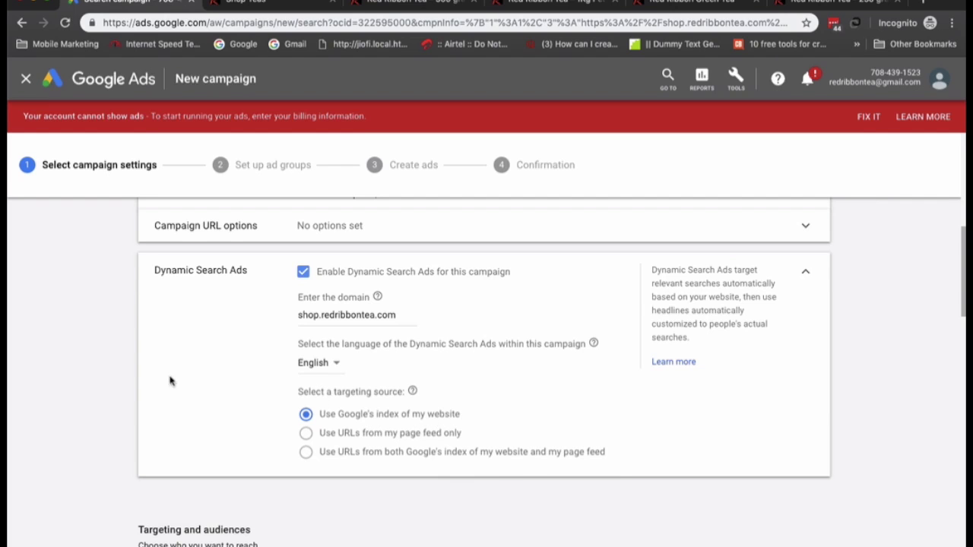
# Set the campaign's average daily budget to ₹100
pyautogui.scroll(-3, 172, 380)
pyautogui.scroll(-5, 163, 398)
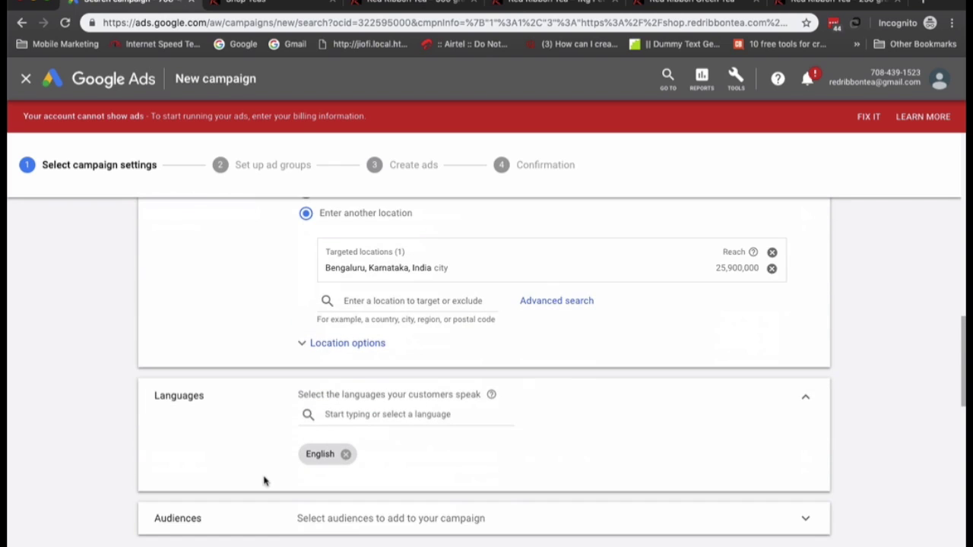
pyautogui.scroll(-5, 264, 481)
pyautogui.click(321, 419)
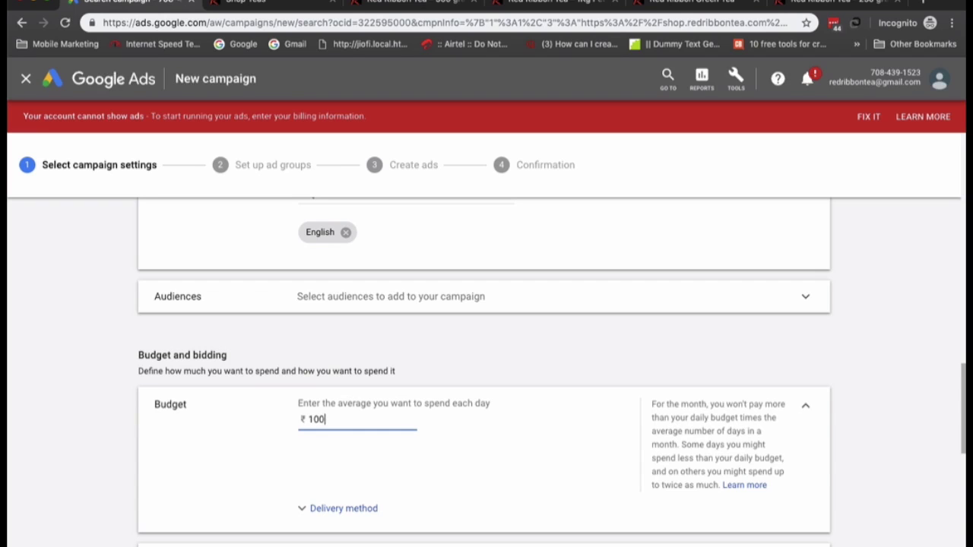
pyautogui.click(282, 370)
# Review the bidding settings and the level options for the sitelink, callout and call extensions
pyautogui.scroll(-1, 237, 426)
pyautogui.scroll(-8, 238, 426)
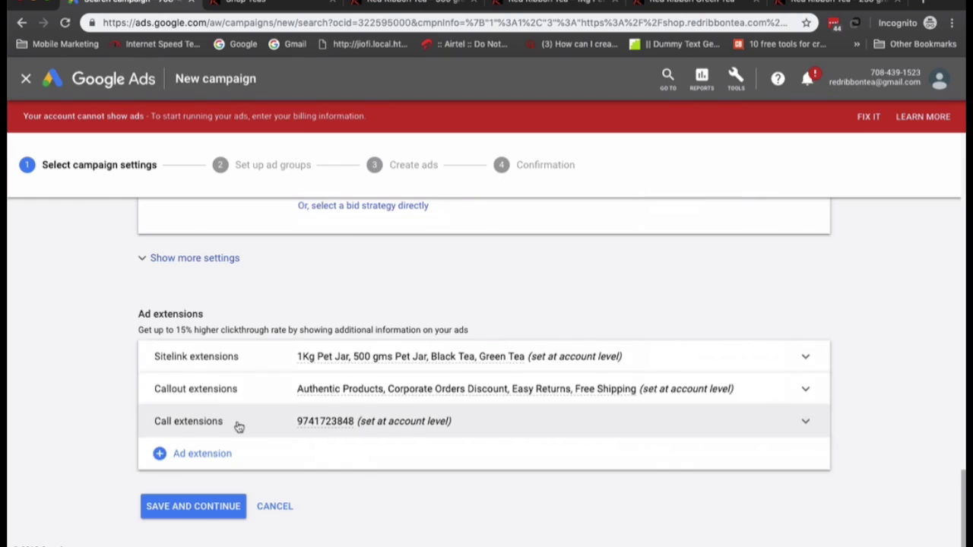
pyautogui.scroll(2, 242, 432)
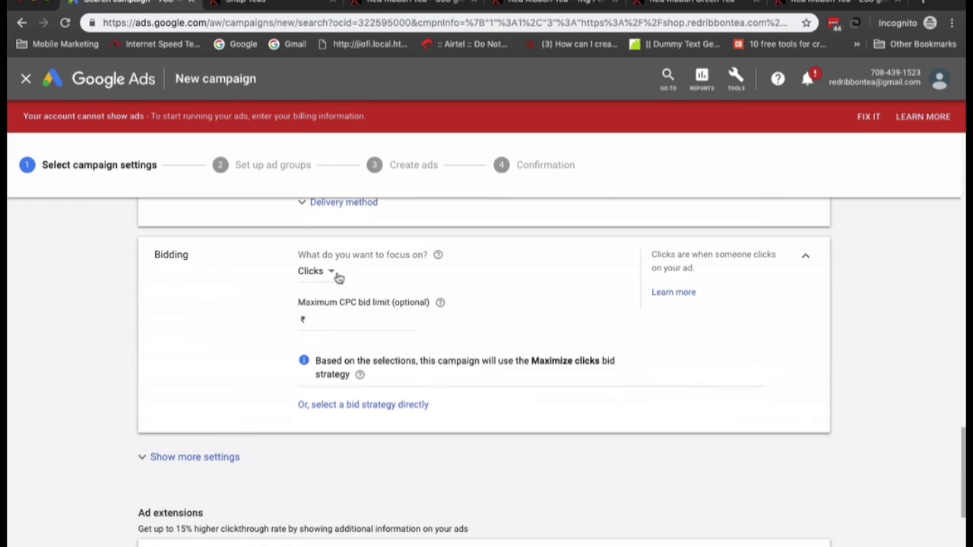
pyautogui.scroll(-1, 259, 458)
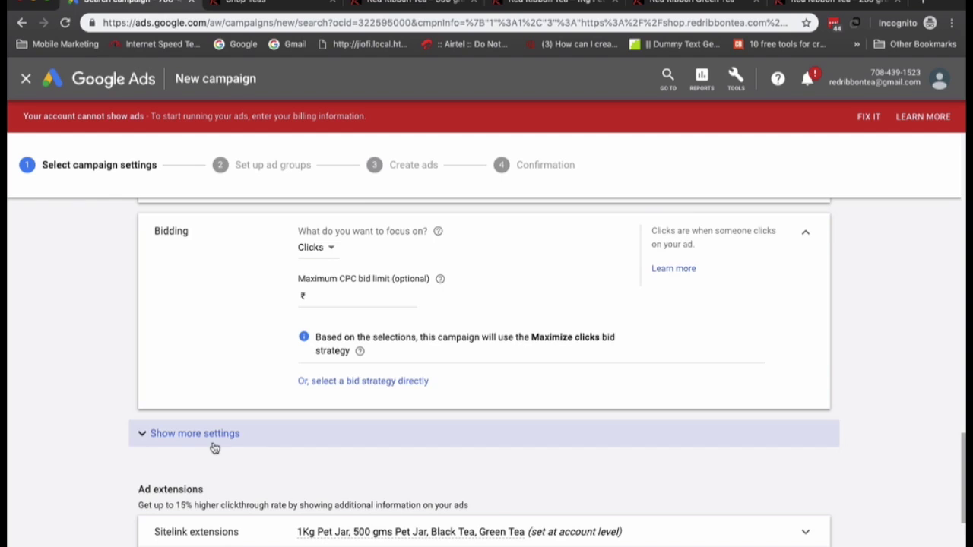
pyautogui.scroll(-3, 214, 449)
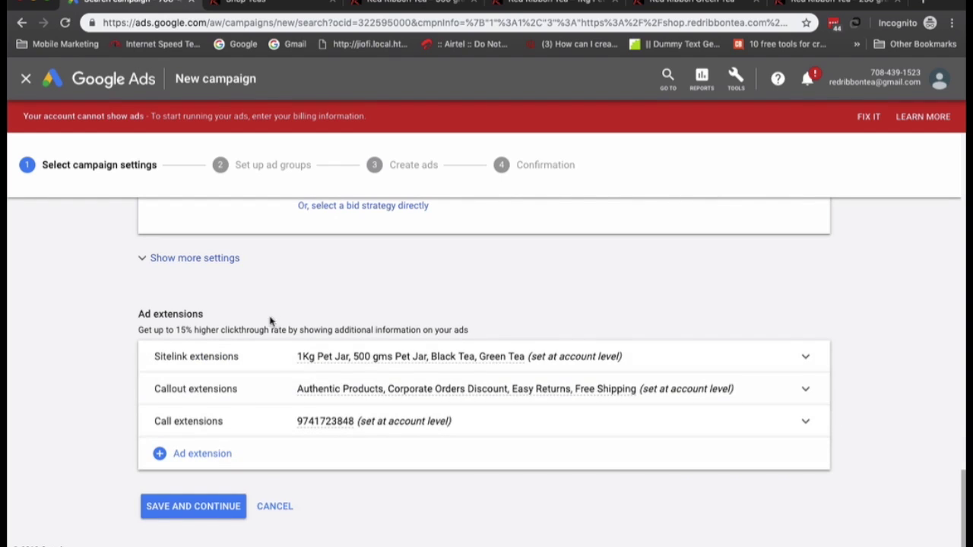
pyautogui.click(807, 359)
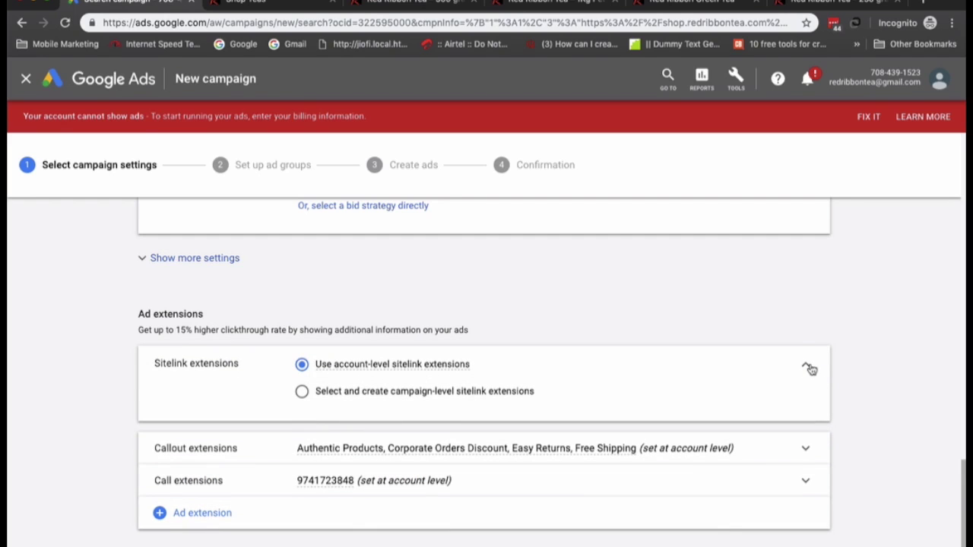
pyautogui.click(810, 368)
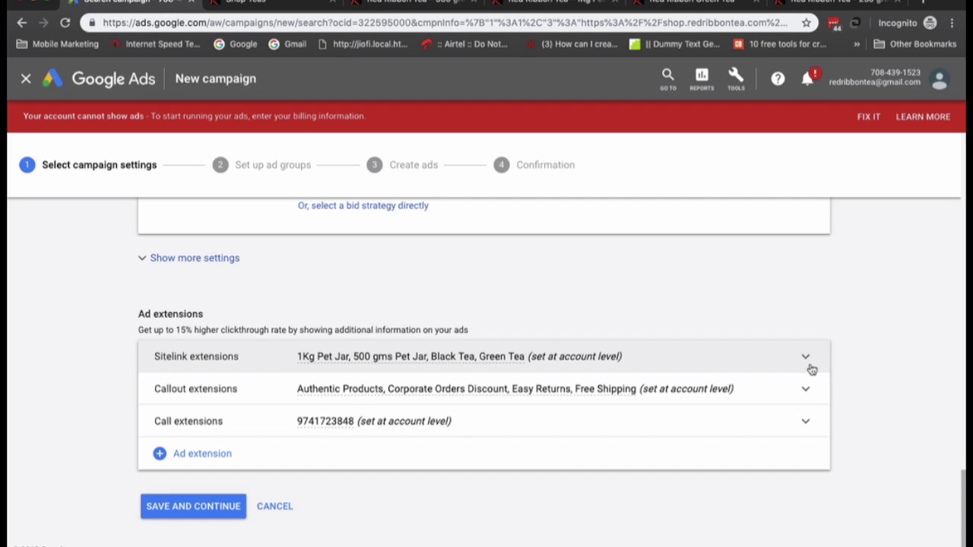
pyautogui.click(805, 393)
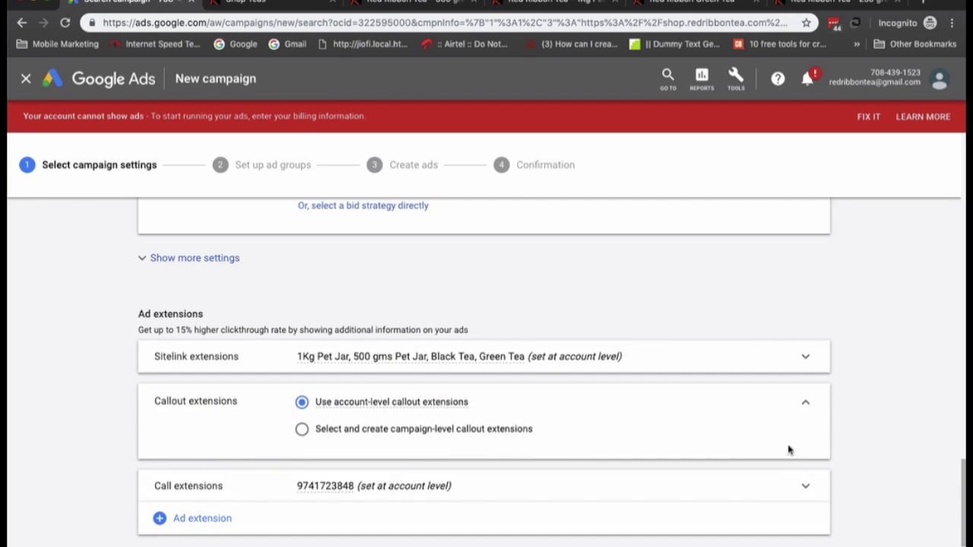
pyautogui.click(806, 402)
pyautogui.click(806, 430)
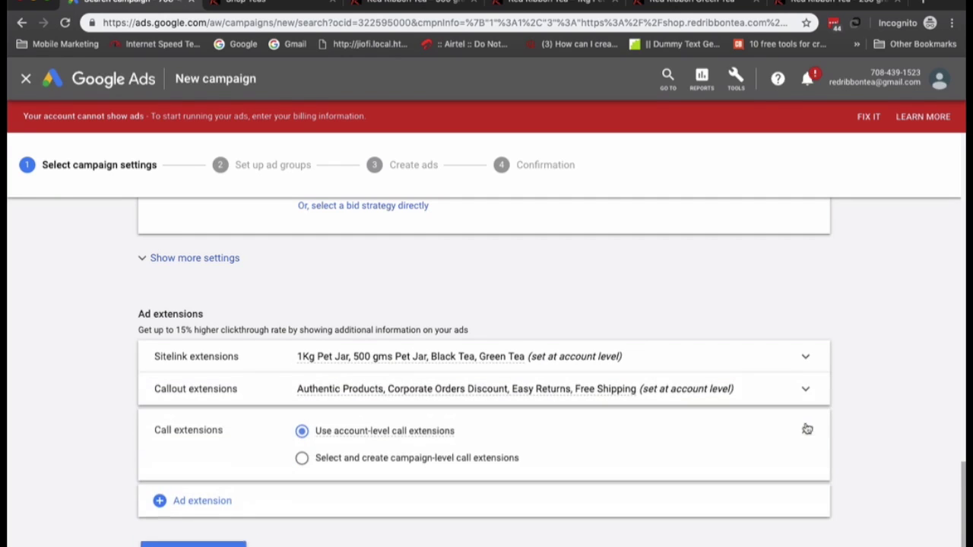
# Keep the account-level call extensions and save the campaign settings to continue to the ad group setup
pyautogui.click(804, 431)
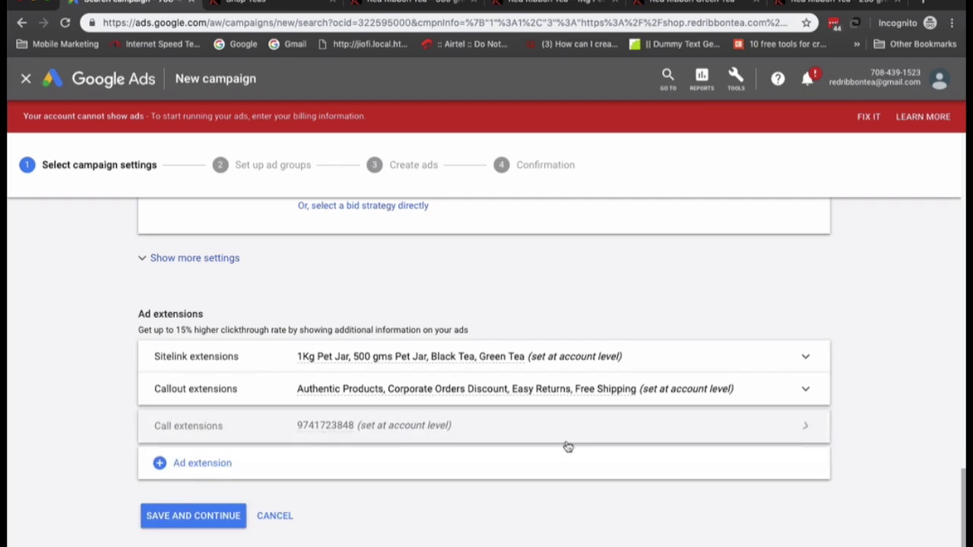
pyautogui.click(225, 503)
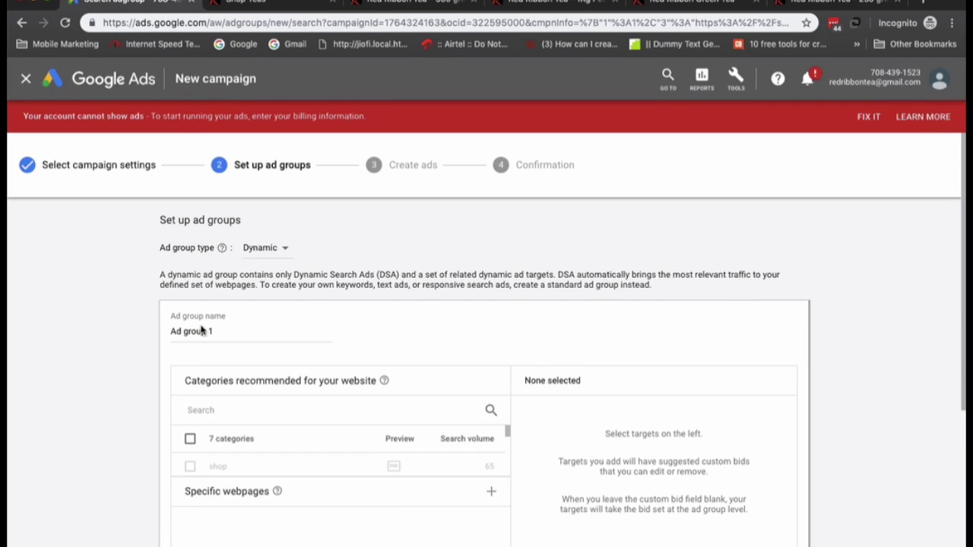
# Examine the dynamic ad group's targeting options: recommended website categories, specific webpages and all webpages
pyautogui.scroll(-1, 145, 425)
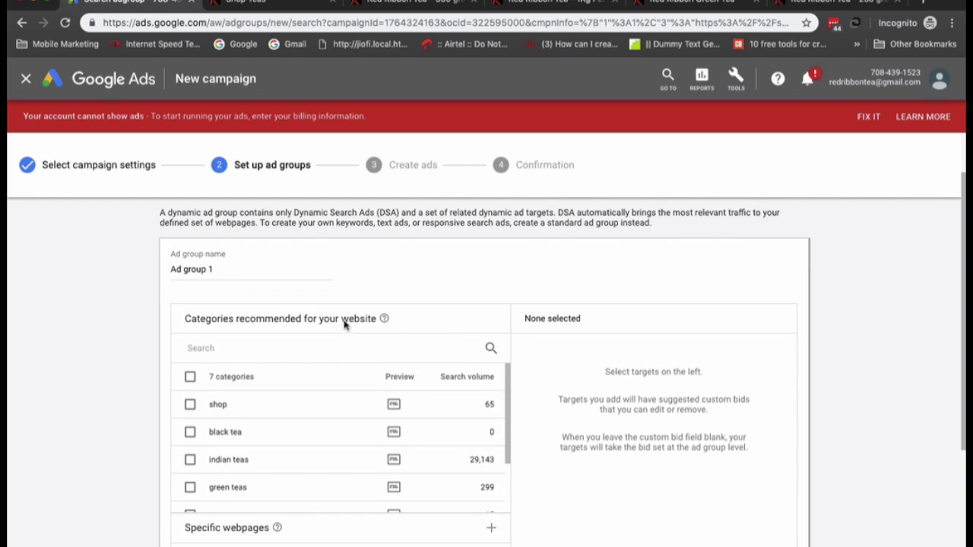
pyautogui.click(188, 324)
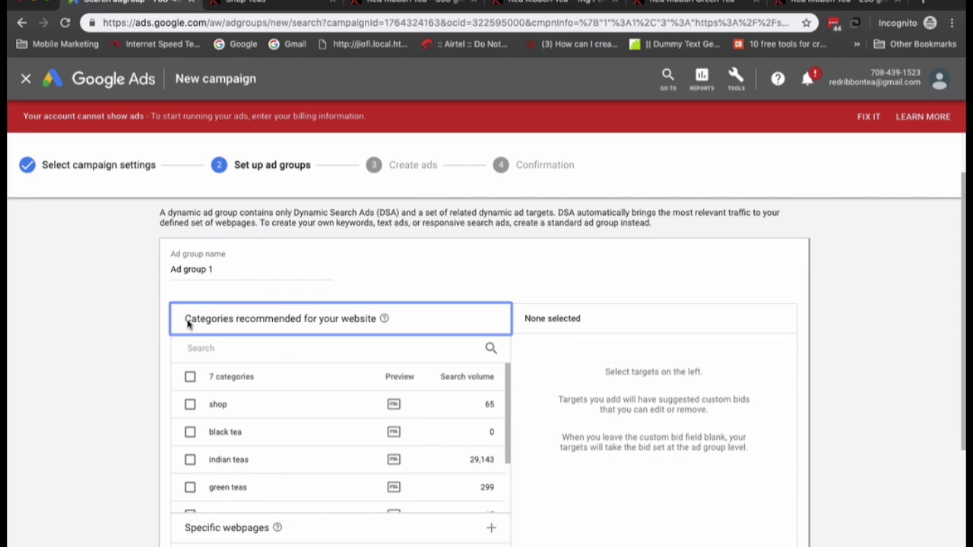
pyautogui.scroll(-1, 137, 394)
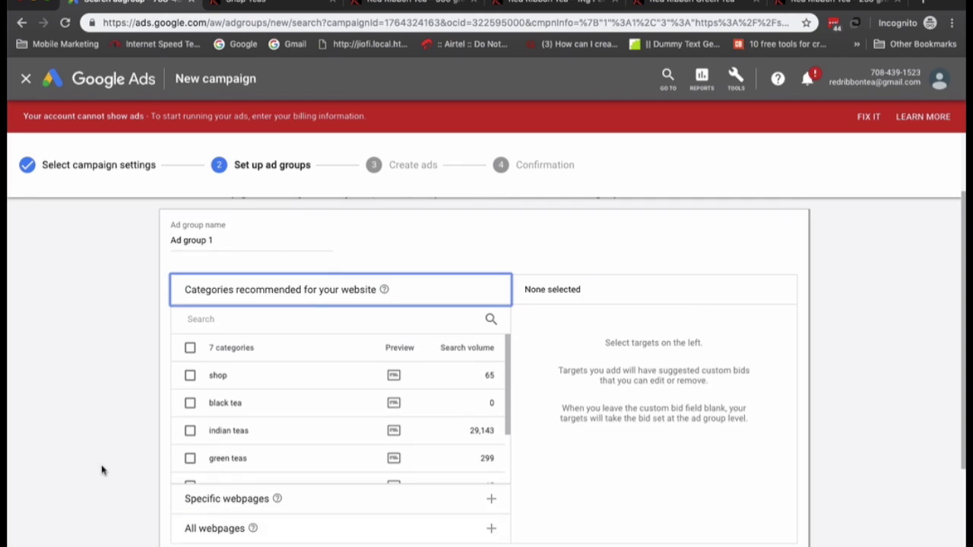
pyautogui.scroll(-1, 105, 471)
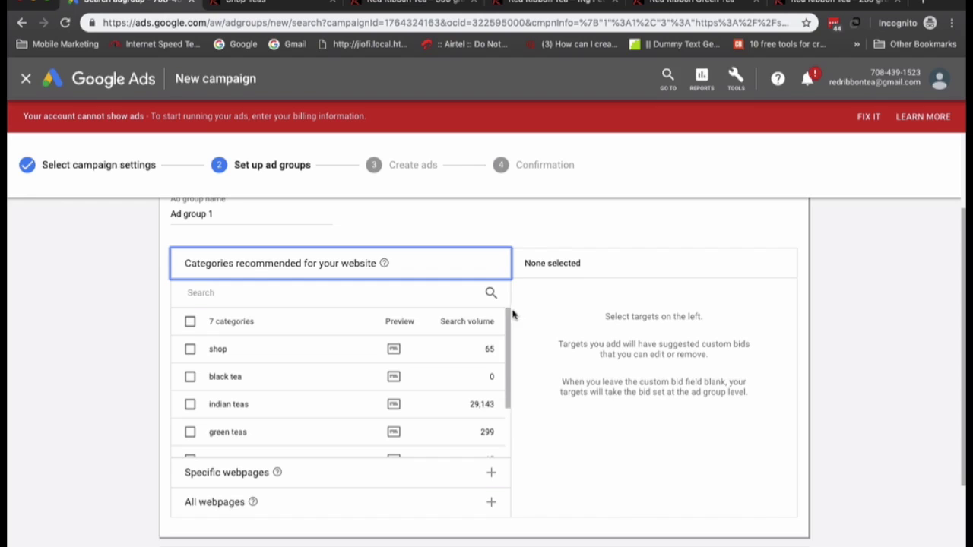
pyautogui.moveTo(509, 318)
pyautogui.mouseDown()
pyautogui.moveTo(503, 393)
pyautogui.moveTo(505, 318)
pyautogui.mouseUp()
pyautogui.moveTo(506, 318)
pyautogui.mouseDown()
pyautogui.moveTo(509, 371)
pyautogui.moveTo(507, 320)
pyautogui.mouseUp()
pyautogui.click(425, 479)
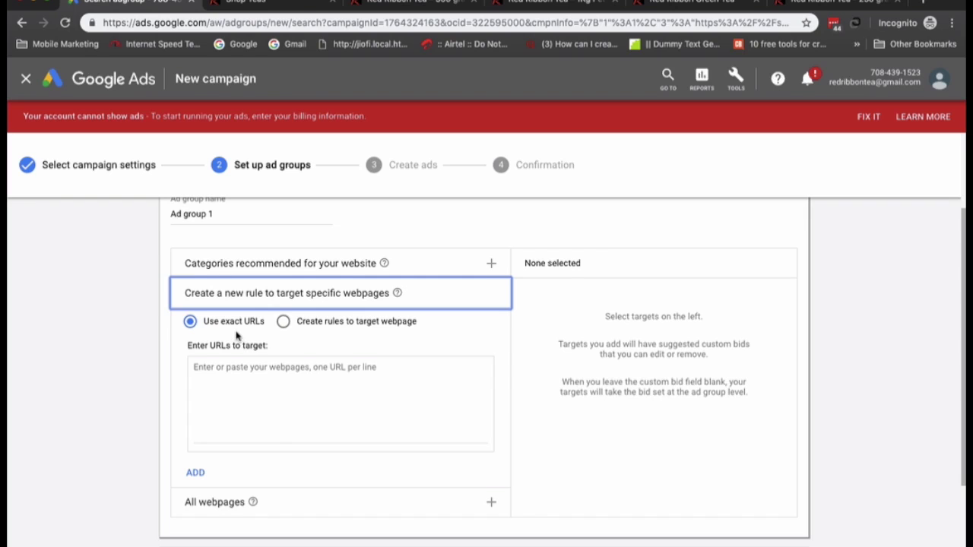
pyautogui.click(297, 507)
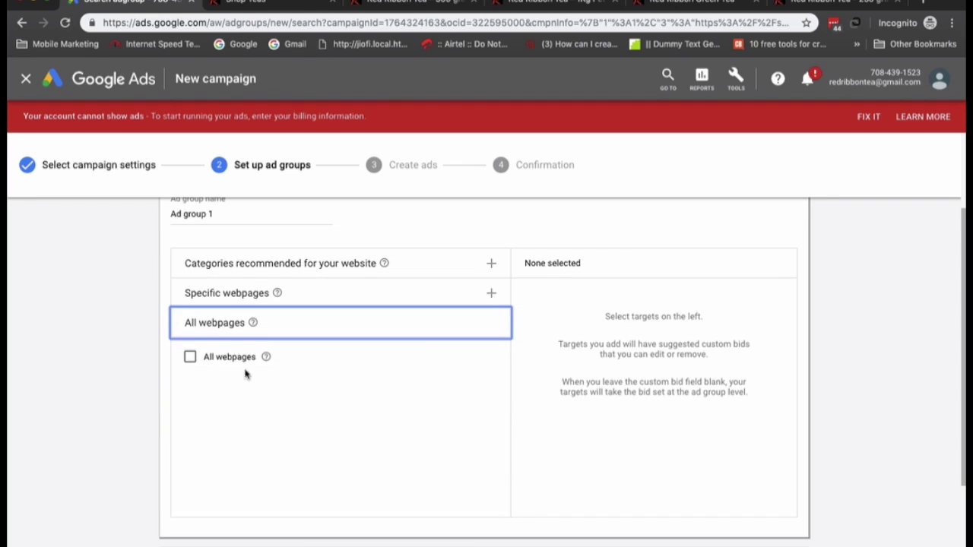
# Enter the Red Ribbon Green Tea product page's URL as an exact URL to target under specific webpages
pyautogui.click(297, 305)
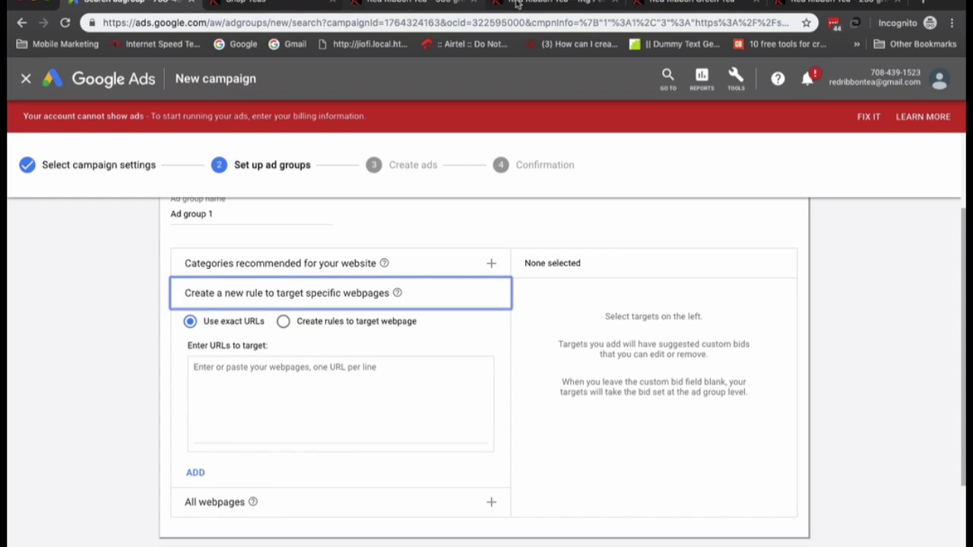
pyautogui.click(688, 3)
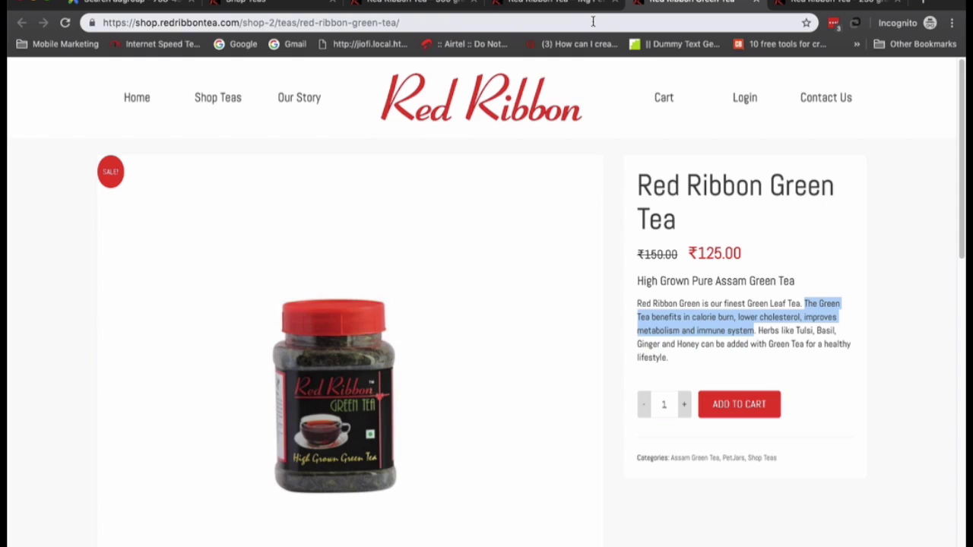
pyautogui.click(570, 27)
pyautogui.rightClick(567, 25)
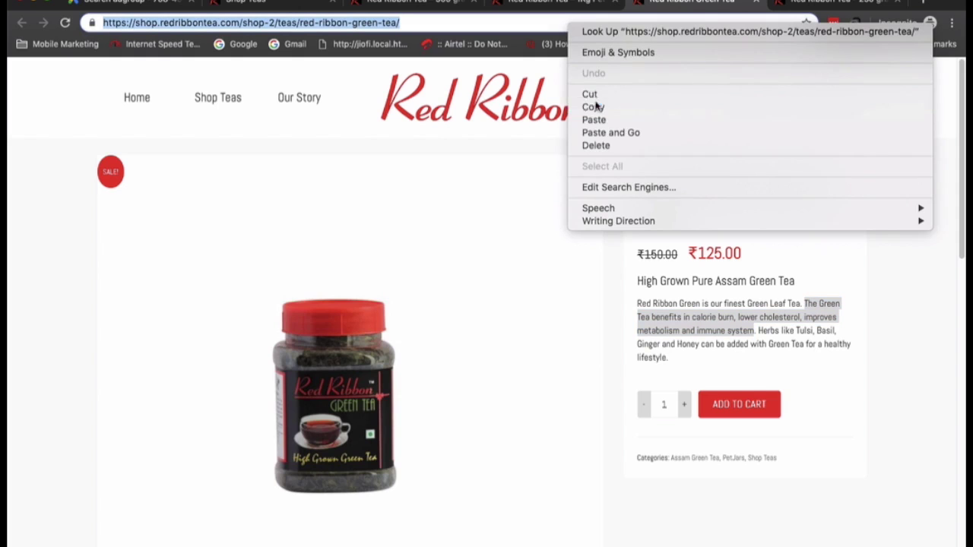
pyautogui.click(595, 104)
pyautogui.click(118, 6)
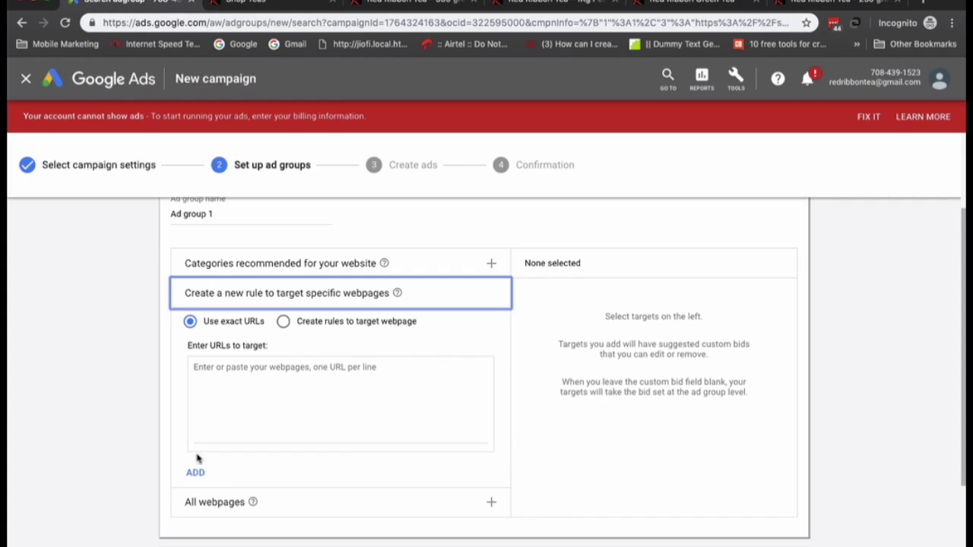
pyautogui.rightClick(208, 382)
pyautogui.click(209, 371)
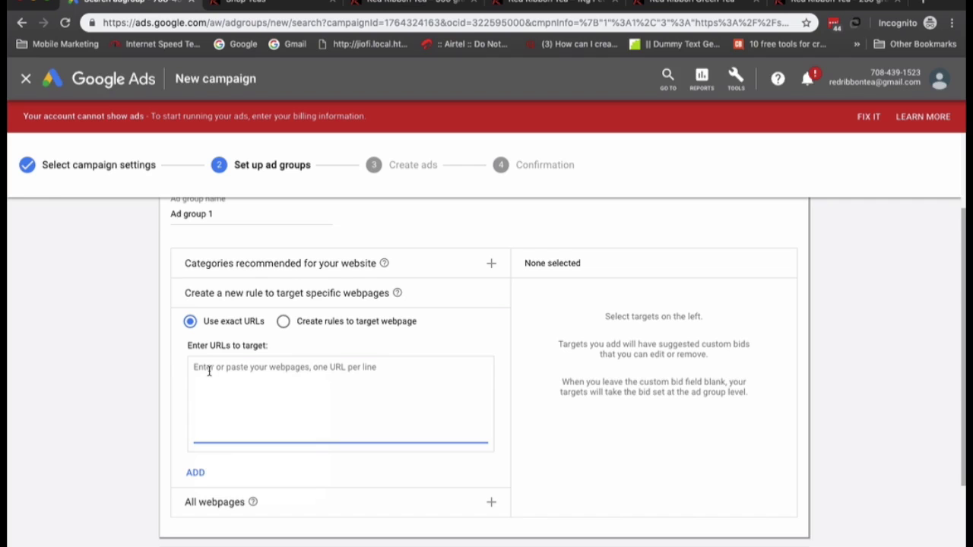
pyautogui.press('super+v')
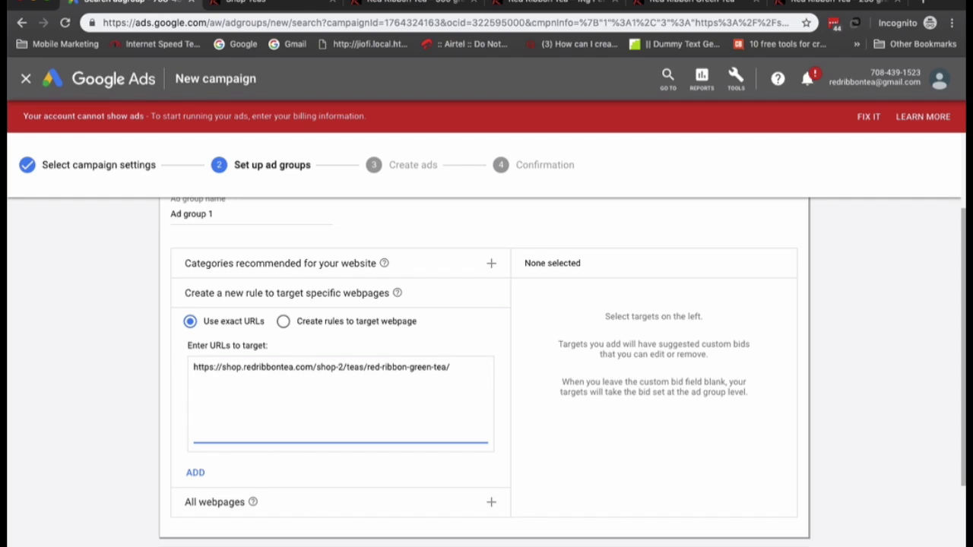
# Browse the shop's tea pages and try to copy the URL of the Red Ribbon Tea 250 grams Pet Jar page
pyautogui.click(251, 4)
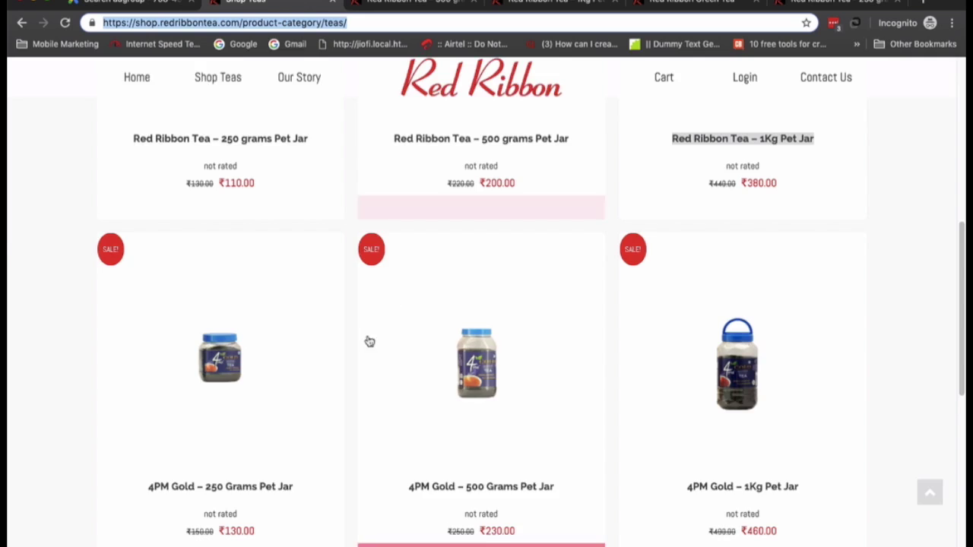
pyautogui.scroll(6, 367, 346)
pyautogui.scroll(-7, 245, 441)
pyautogui.scroll(5, 256, 426)
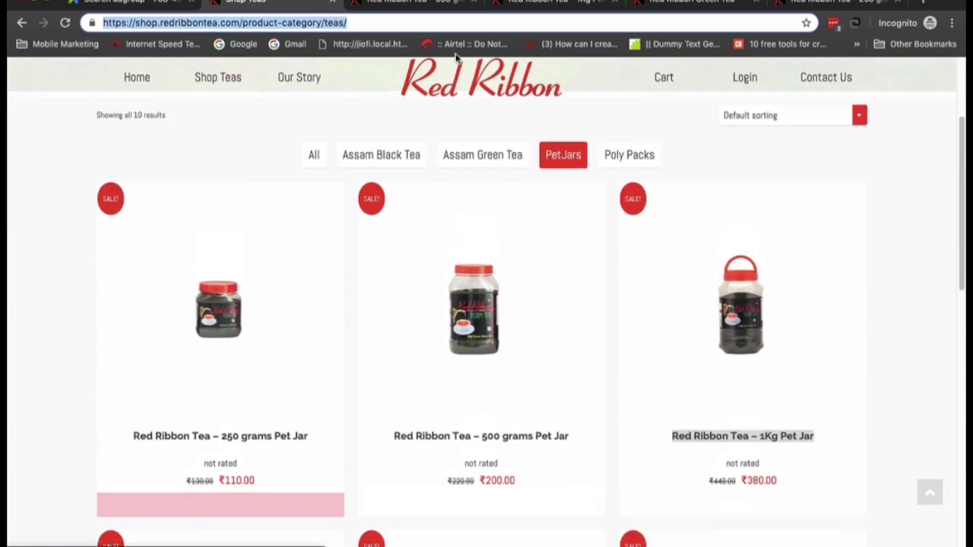
pyautogui.click(443, 4)
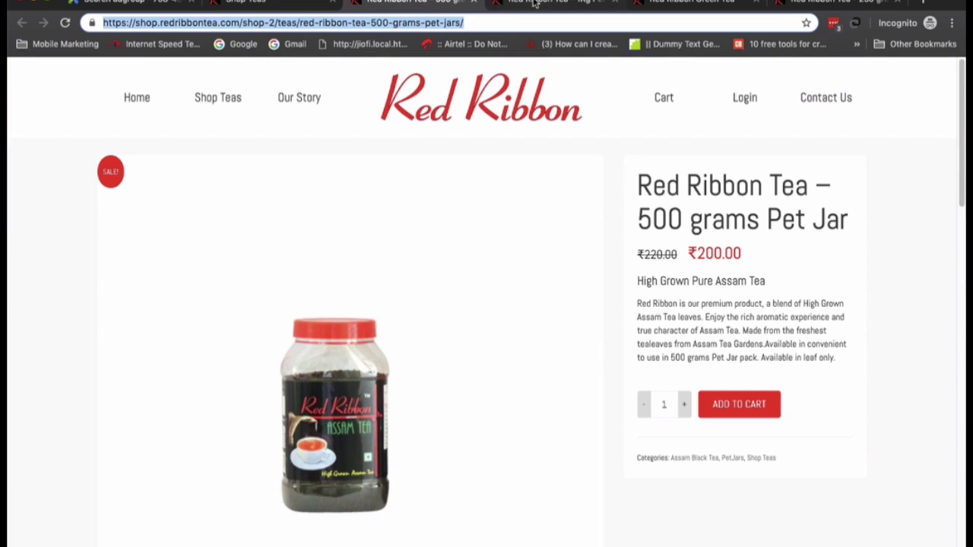
pyautogui.click(829, 4)
pyautogui.click(760, 22)
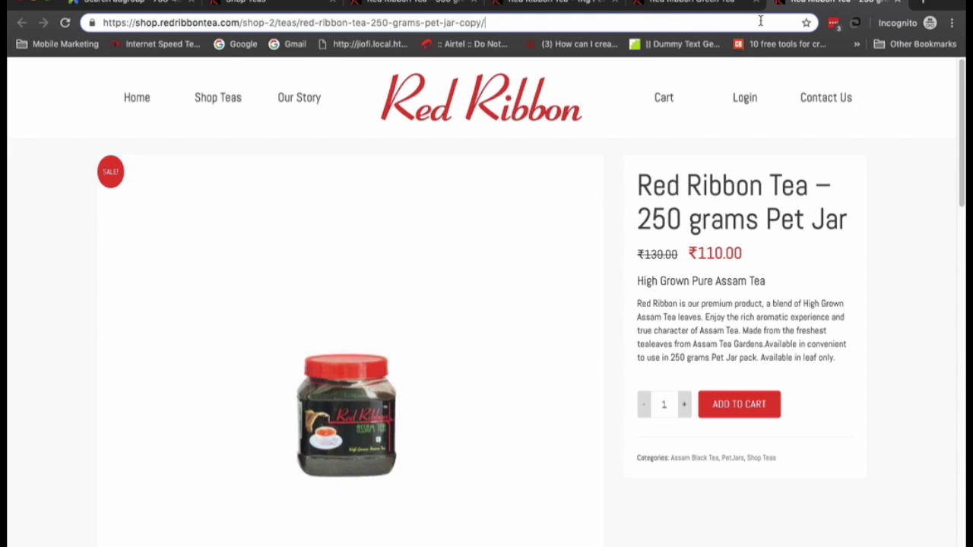
pyautogui.tripleClick(760, 21)
pyautogui.rightClick(760, 21)
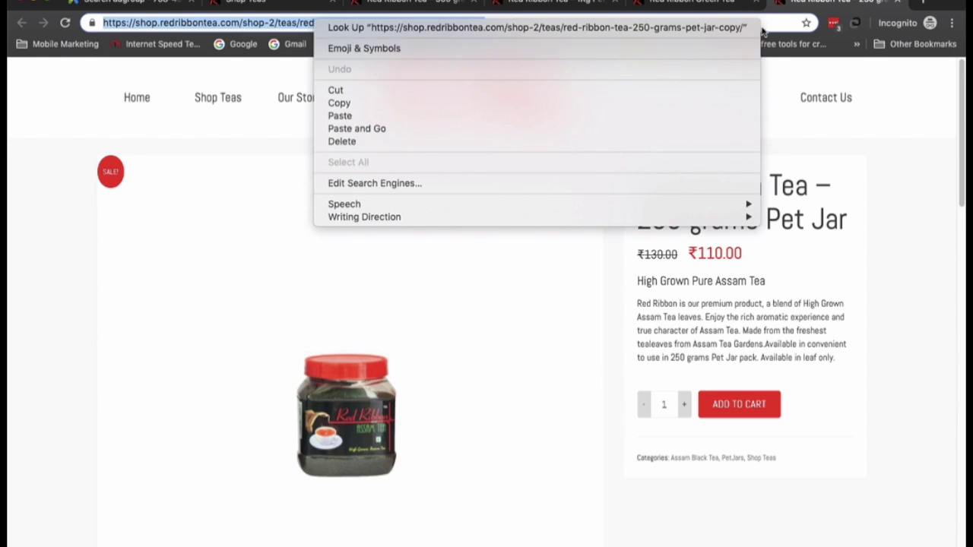
pyautogui.click(705, 115)
pyautogui.click(573, 147)
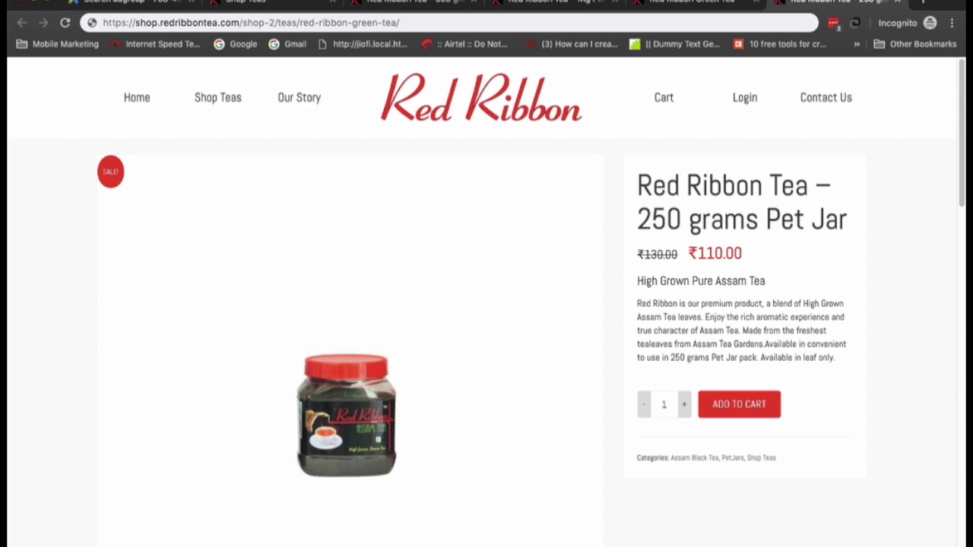
# Show all products on the Shop Teas page and open the Red Ribbon premium tea product in a new tab
pyautogui.click(252, 3)
pyautogui.scroll(3, 355, 341)
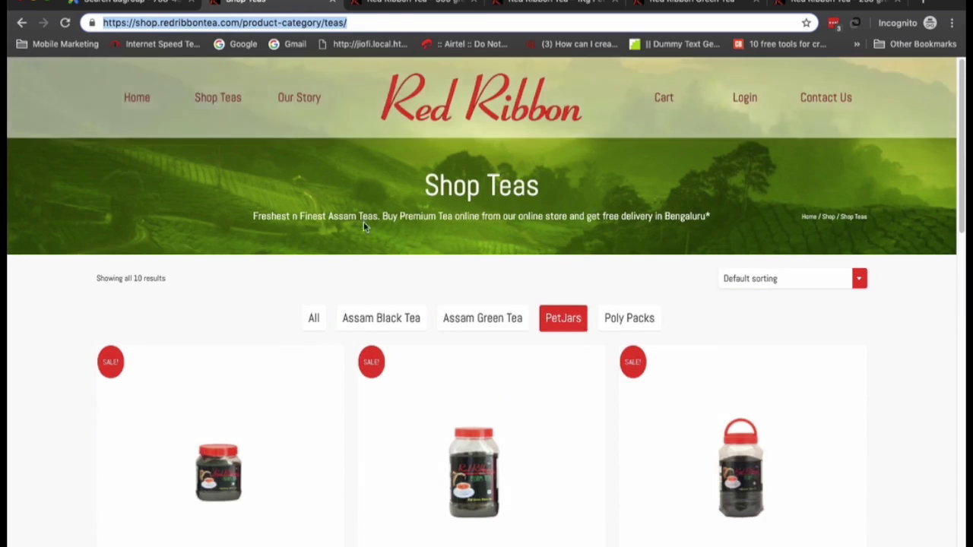
pyautogui.click(314, 317)
pyautogui.rightClick(251, 388)
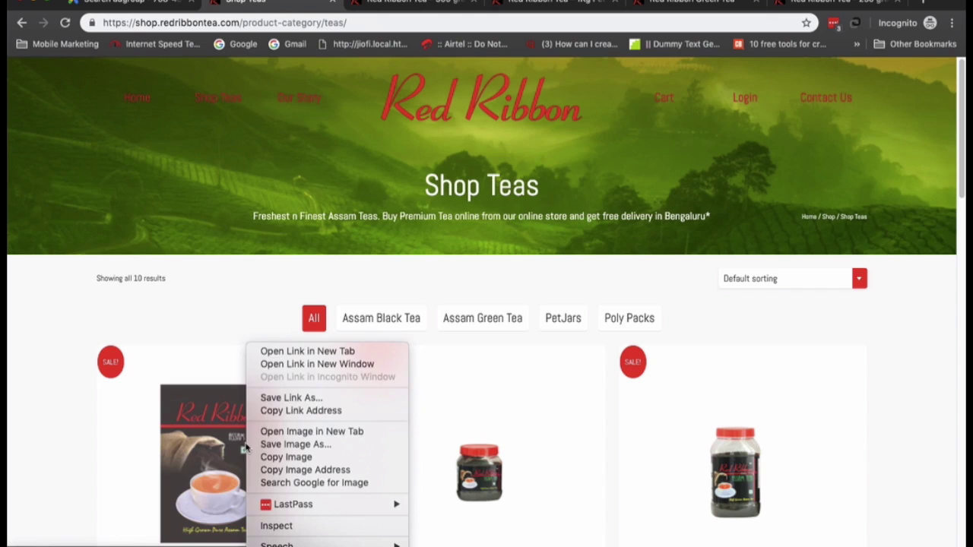
pyautogui.click(290, 354)
pyautogui.click(359, 4)
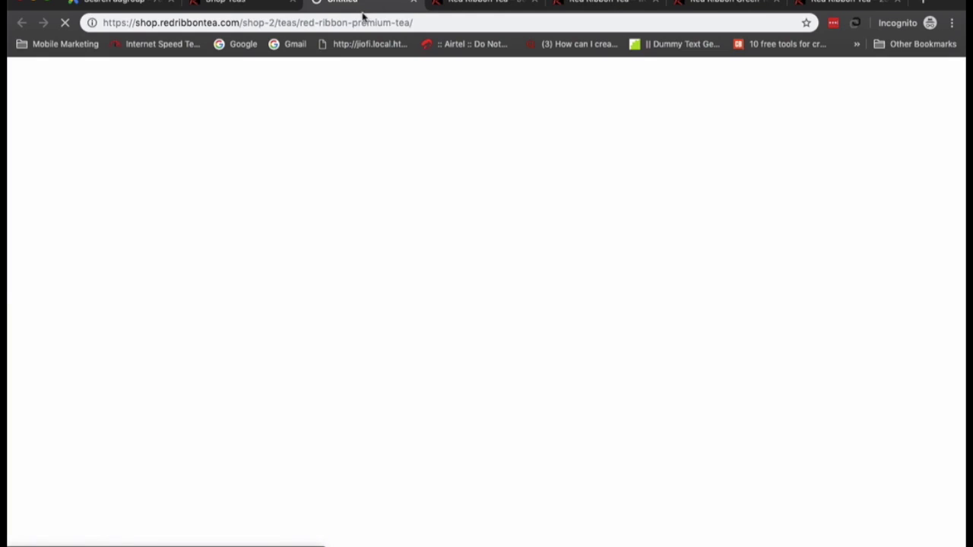
# Copy the premium tea page's URL into the exact URL list and add the green tea and premium tea URLs as targets
pyautogui.click(364, 23)
pyautogui.rightClick(365, 23)
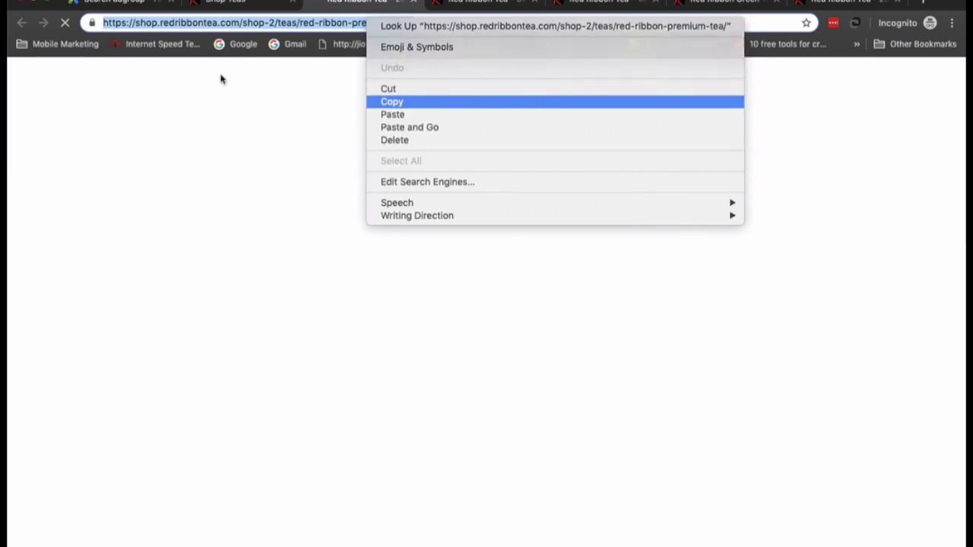
pyautogui.click(393, 100)
pyautogui.click(106, 3)
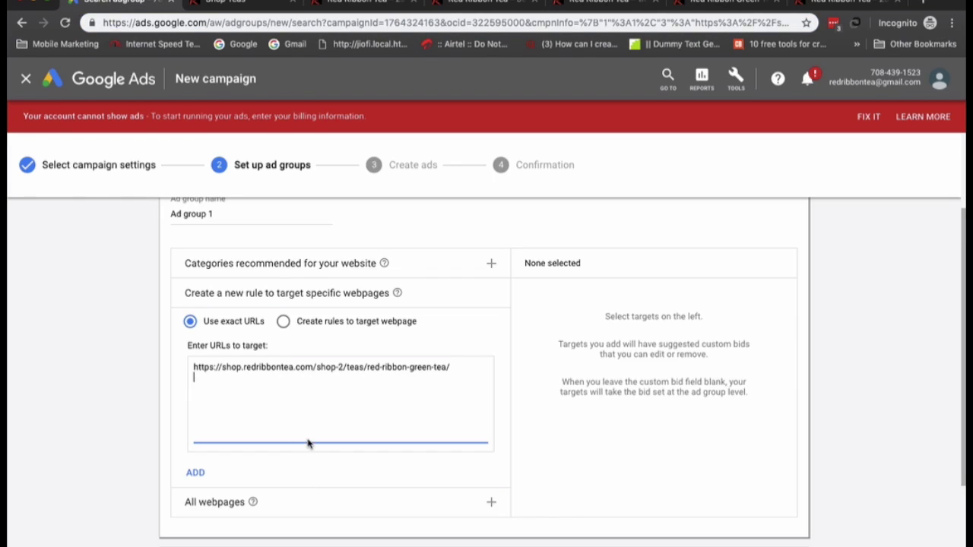
pyautogui.hotkey('ctrl', 'v')
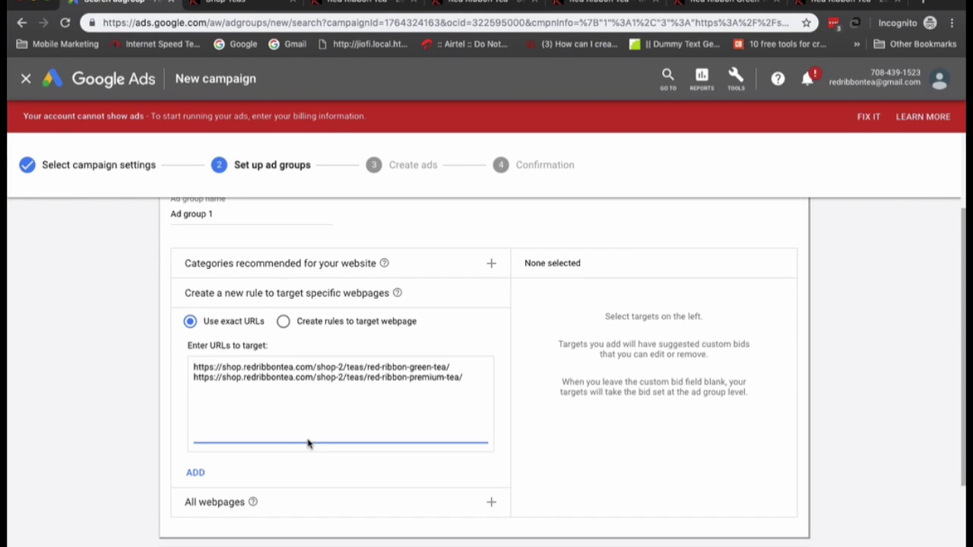
pyautogui.click(195, 471)
# Review the ad group's selected green tea and premium tea targets and the option to add another ad group
pyautogui.scroll(-3, 60, 436)
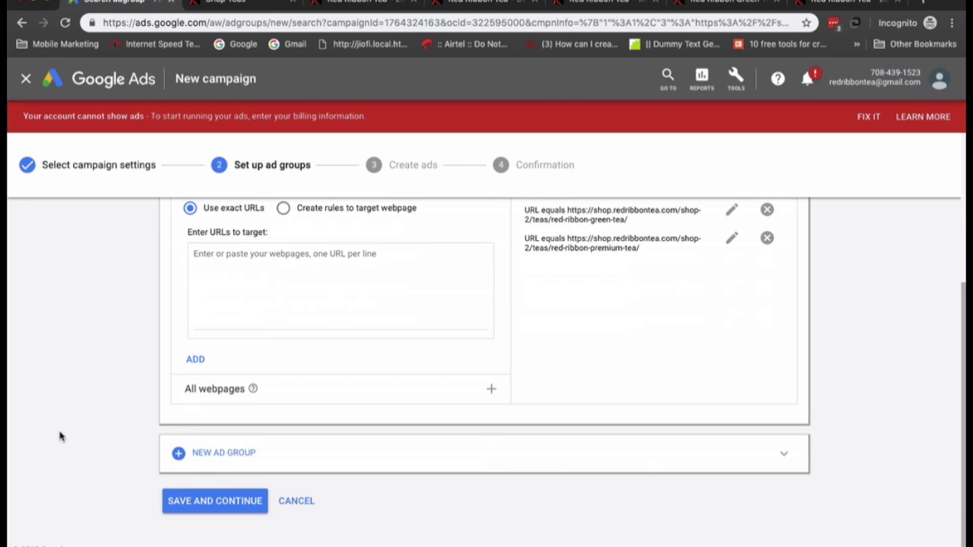
pyautogui.scroll(1, 198, 418)
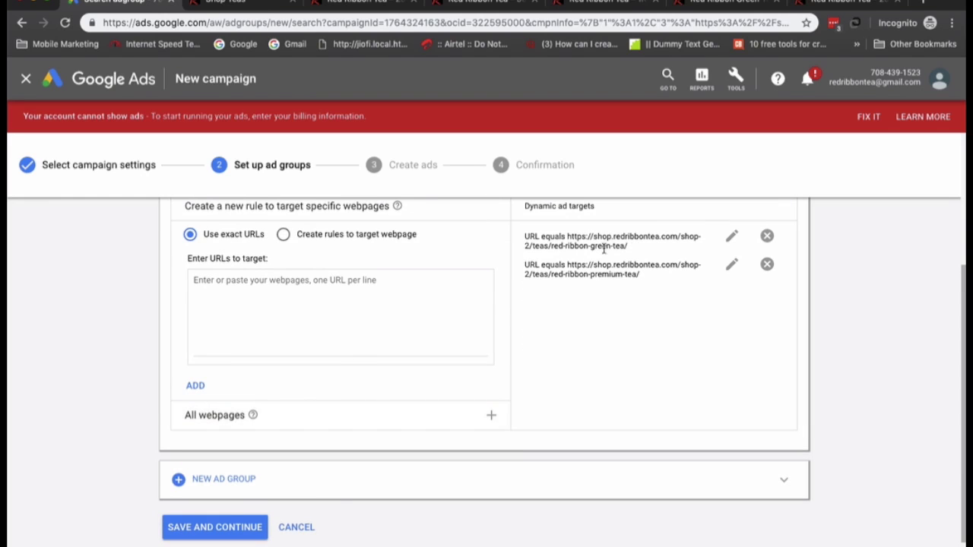
pyautogui.scroll(1, 593, 292)
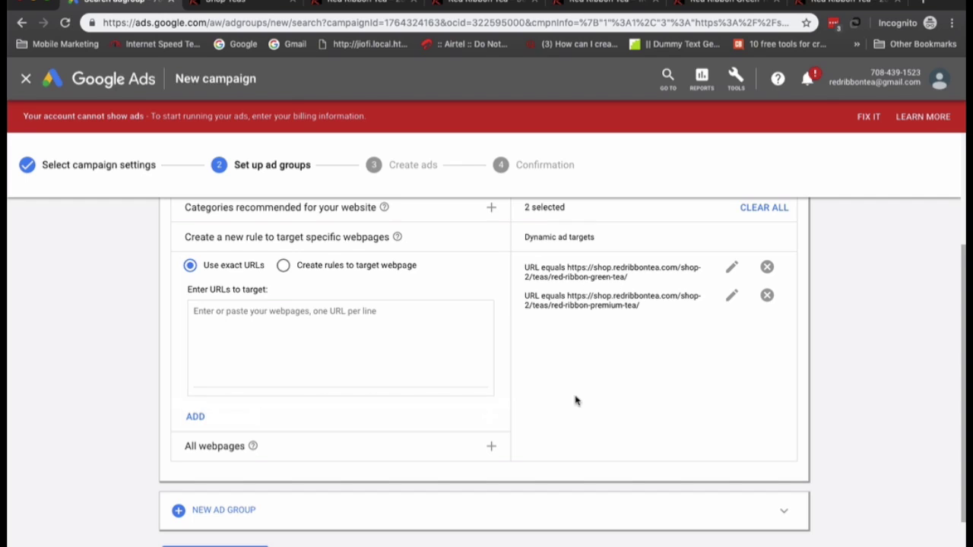
pyautogui.scroll(1, 575, 401)
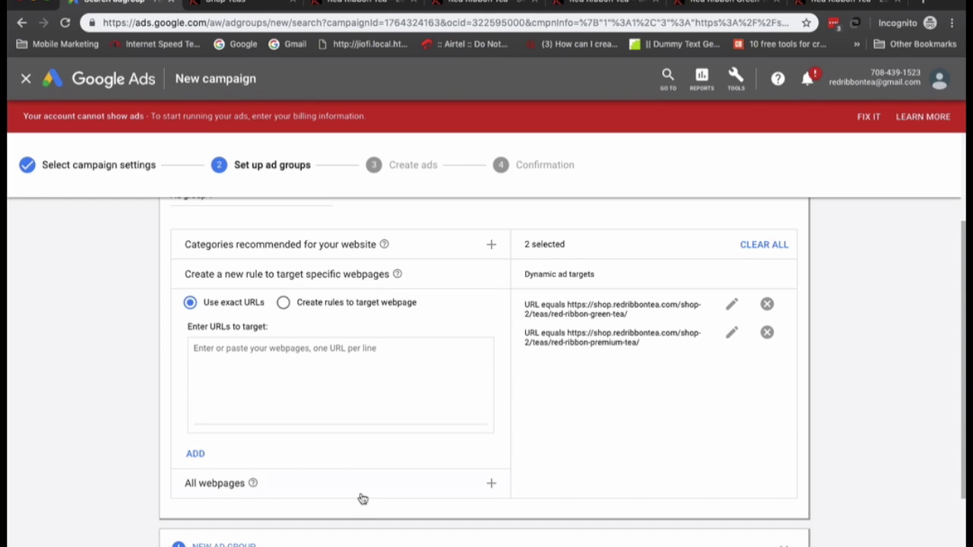
pyautogui.scroll(-2, 357, 496)
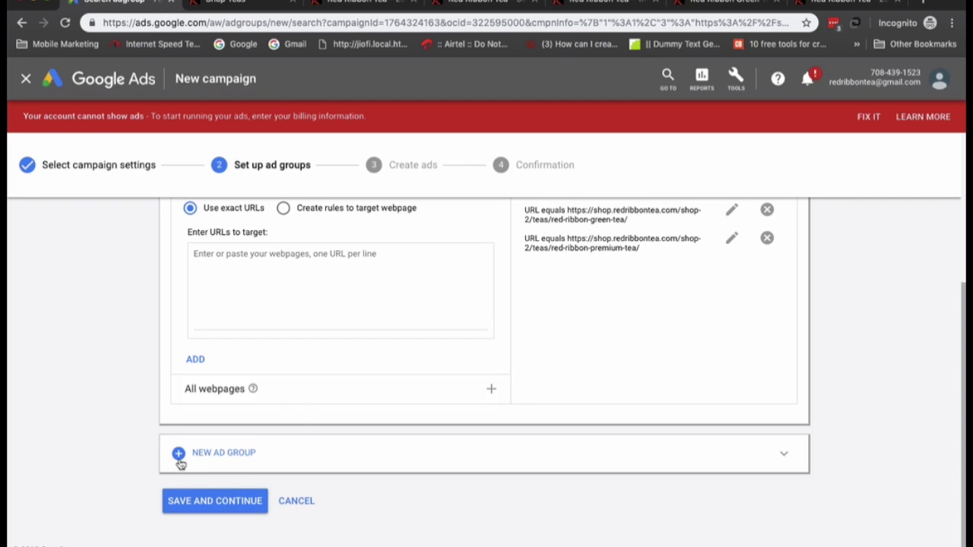
pyautogui.scroll(4, 300, 414)
pyautogui.scroll(-3, 324, 439)
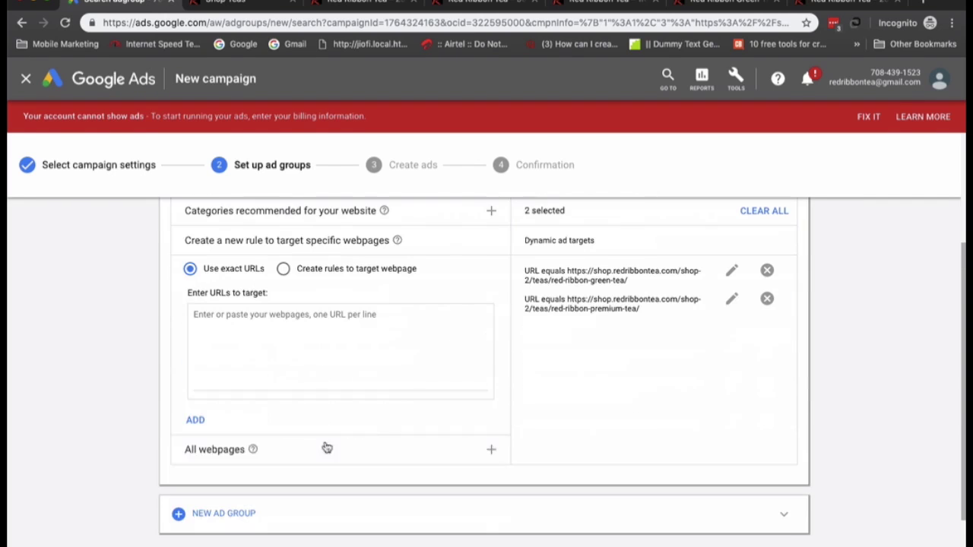
pyautogui.moveTo(643, 282); pyautogui.dragTo(516, 276)
pyautogui.moveTo(666, 310)
pyautogui.mouseDown()
pyautogui.moveTo(636, 311)
pyautogui.moveTo(536, 270)
pyautogui.mouseUp()
# Save the ad group setup, continue to ad creation and review the fields of the new expanded Dynamic Search Ad
pyautogui.click(538, 277)
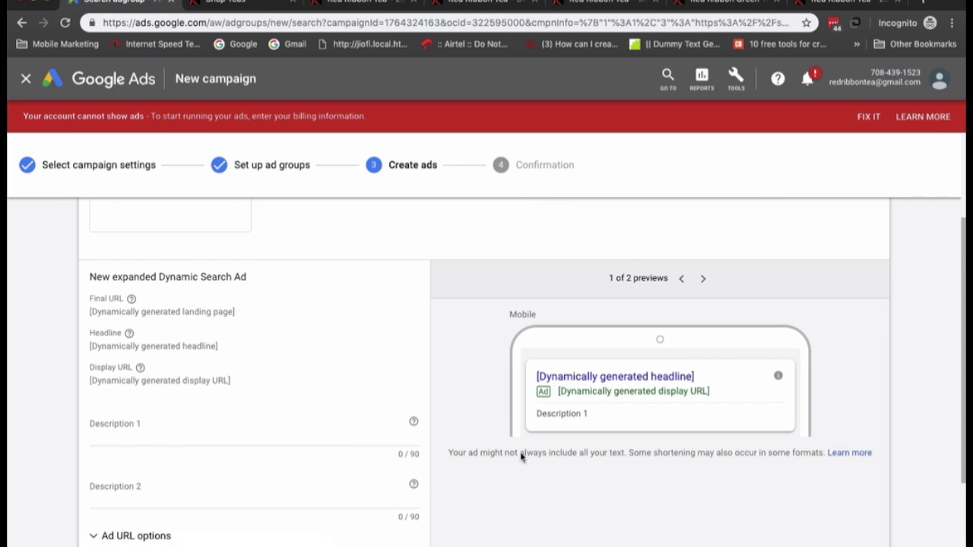
pyautogui.scroll(-2, 349, 421)
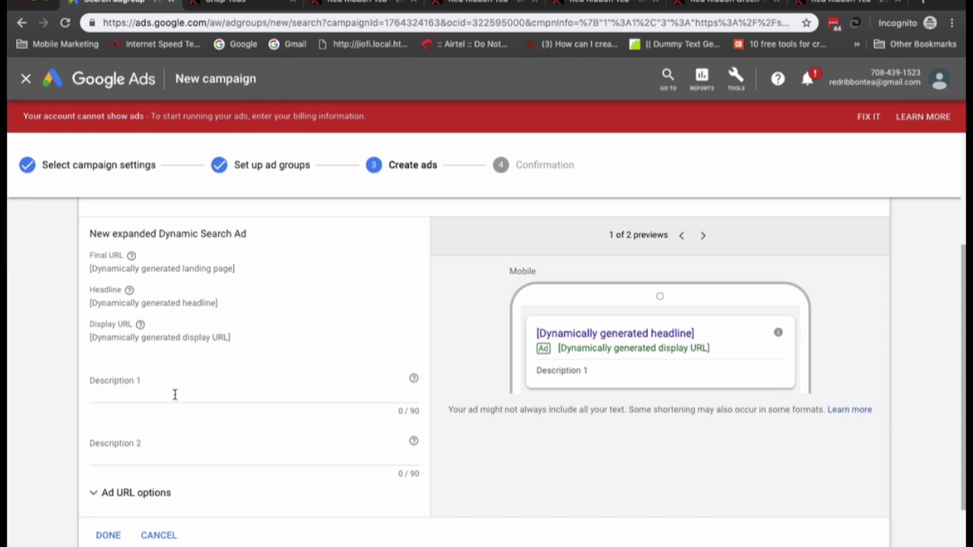
pyautogui.scroll(-1, 205, 449)
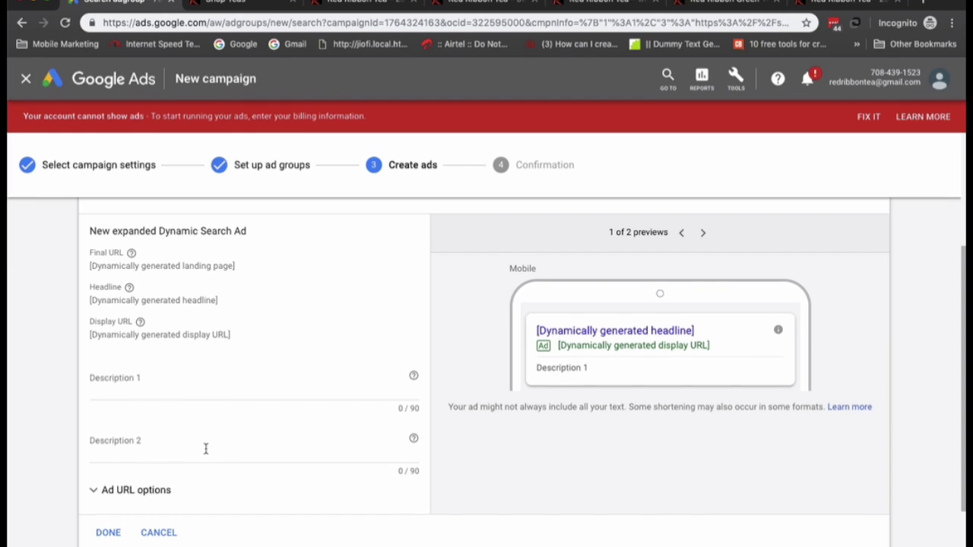
# Enter "Finest, Fresh & Pure High Grown Assam Teas" as Description 1 of the Dynamic Search Ad
pyautogui.click(207, 392)
pyautogui.write('Finest, Fresh')
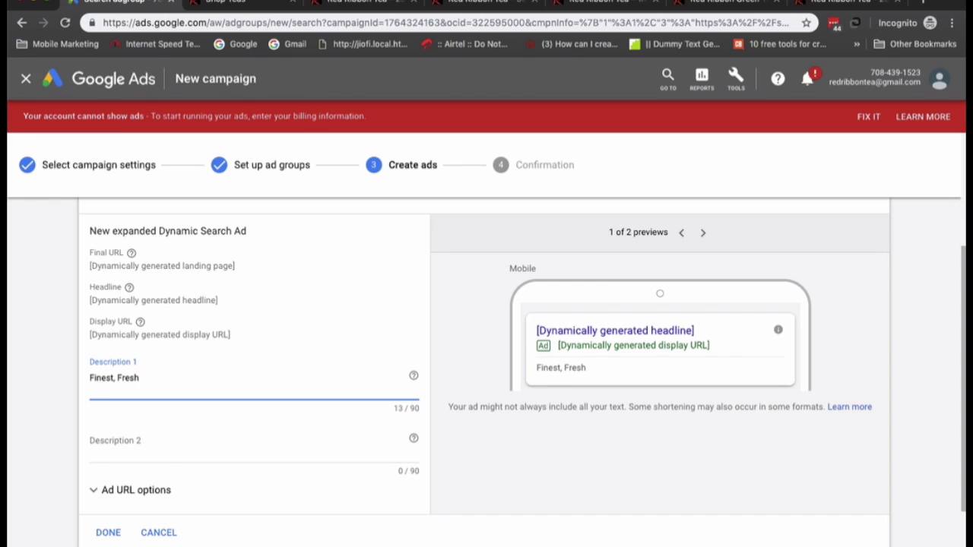
pyautogui.write('Pure Assam')
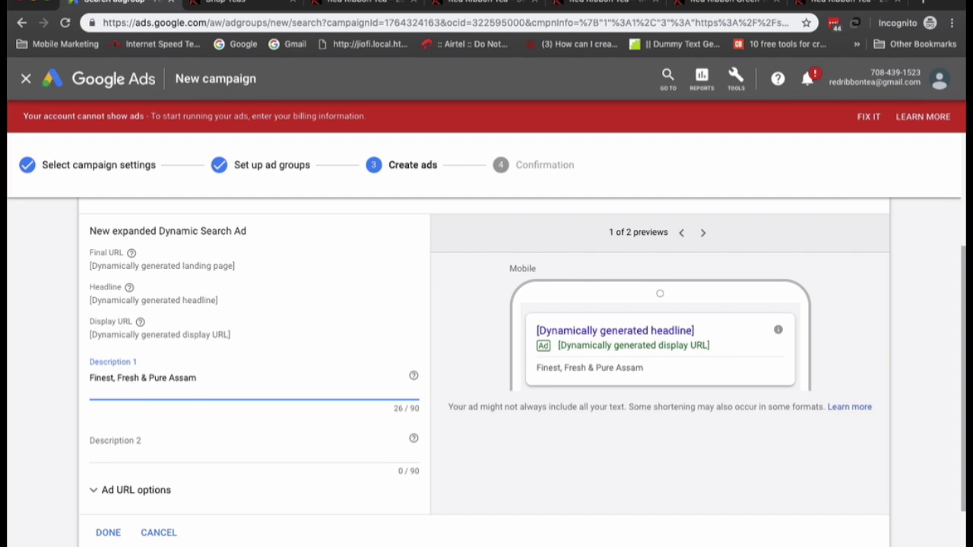
pyautogui.write(' Teas')
pyautogui.click(168, 378)
pyautogui.write('High Gr')
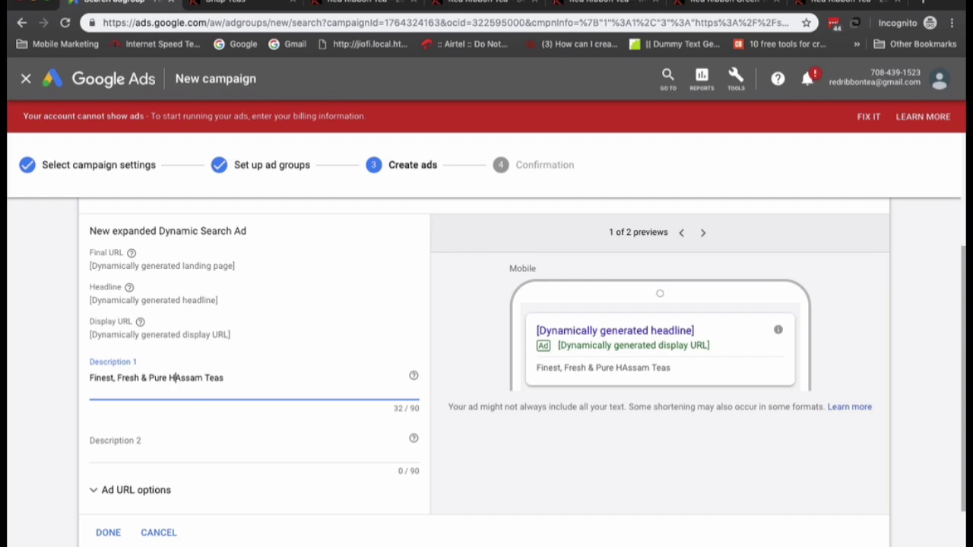
pyautogui.write('own')
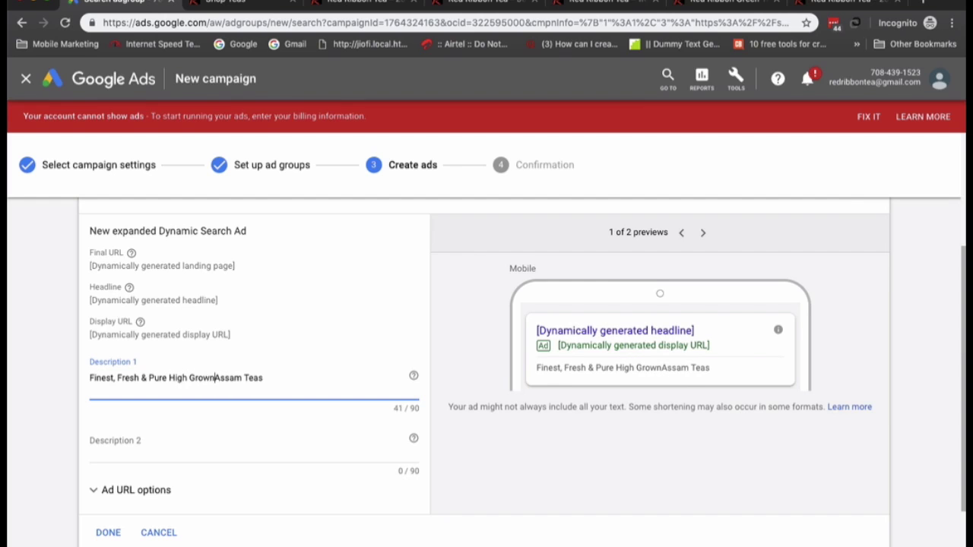
pyautogui.click(46, 399)
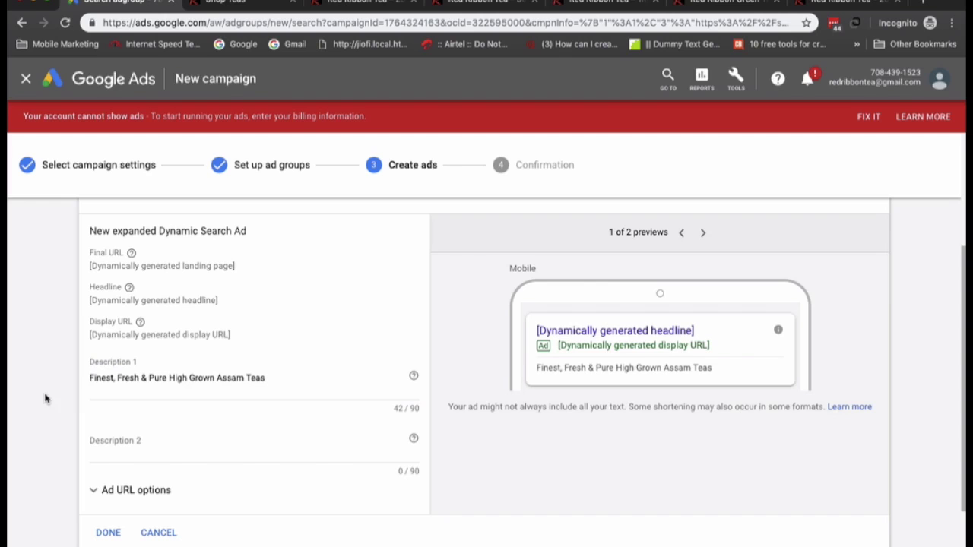
# Enter "Delivered To Your Door Steps" as Description 2 of the Dynamic Search Ad
pyautogui.click(153, 437)
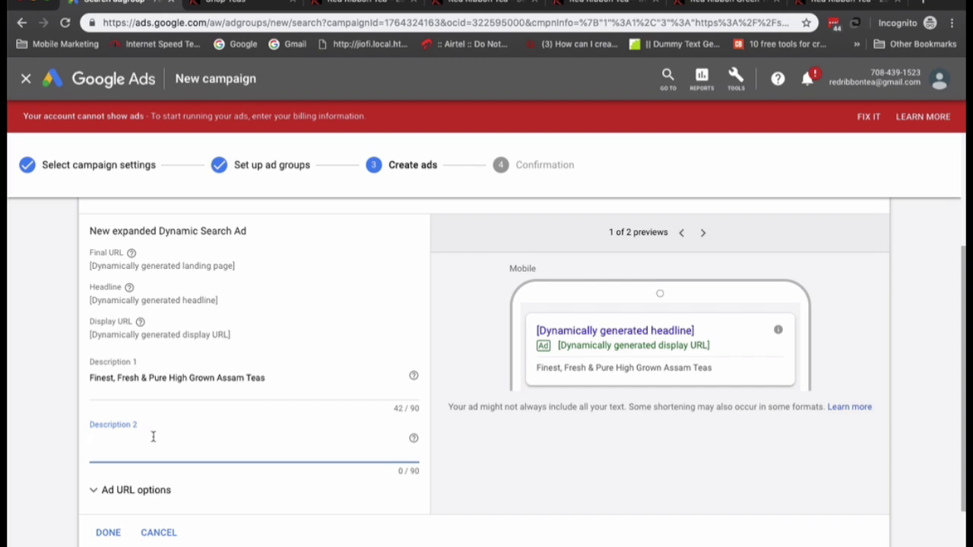
pyautogui.write('Delivre')
pyautogui.press('BackSpace')
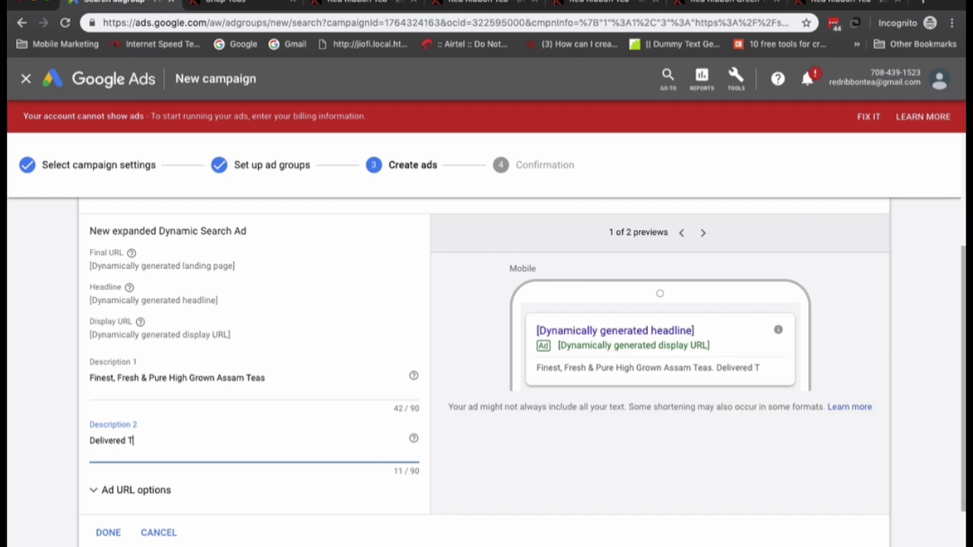
pyautogui.write('r')
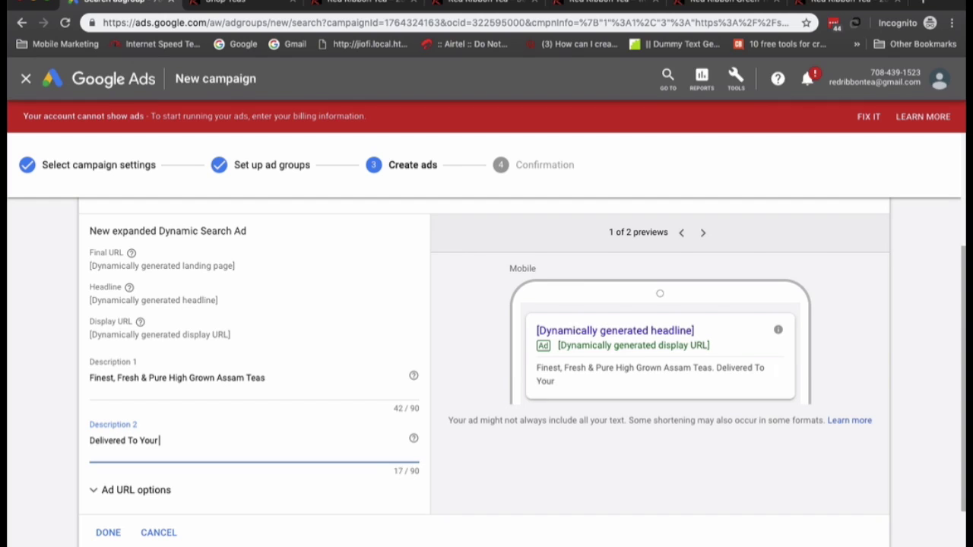
pyautogui.write(' Door Steps')
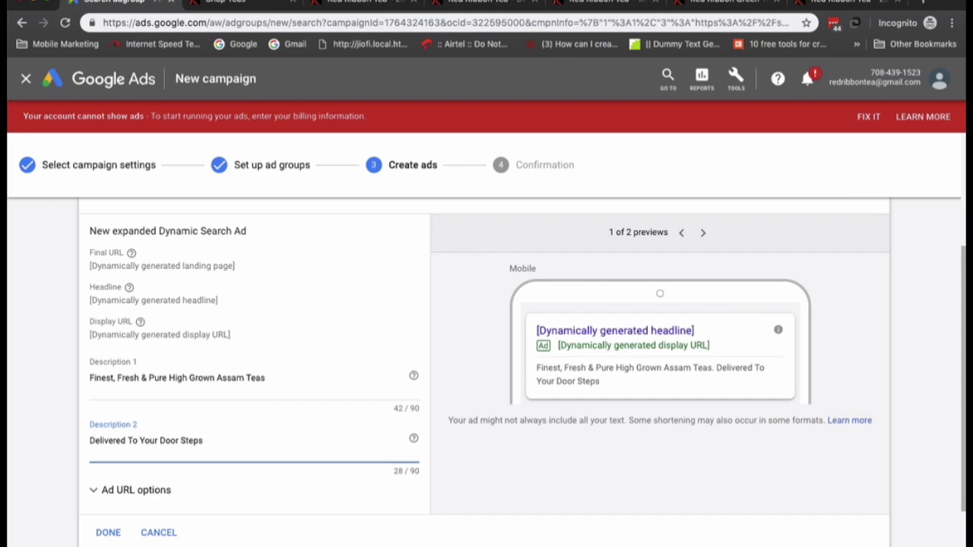
# Finish the ad, save it and continue past the confirmation to the new campaign's ad groups
pyautogui.scroll(-1, 487, 342)
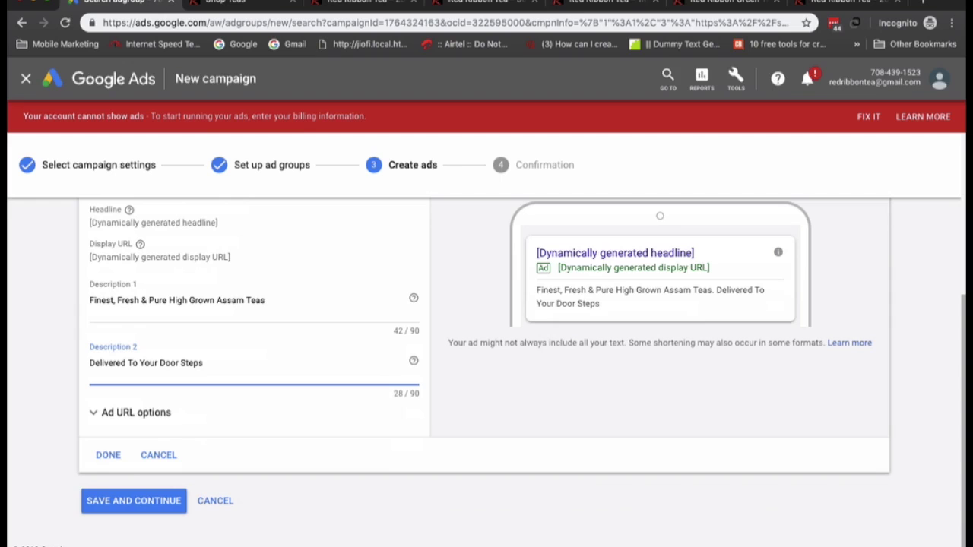
pyautogui.click(97, 460)
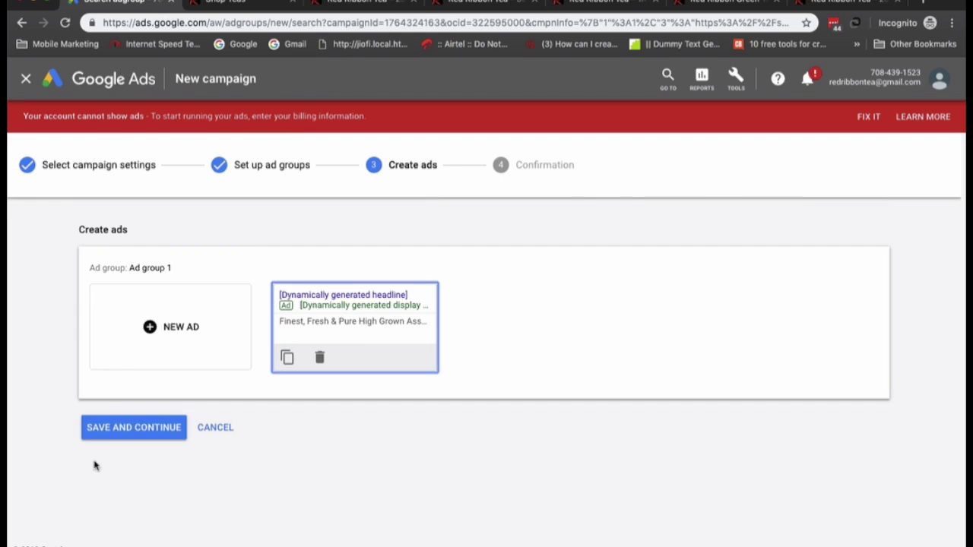
pyautogui.click(165, 431)
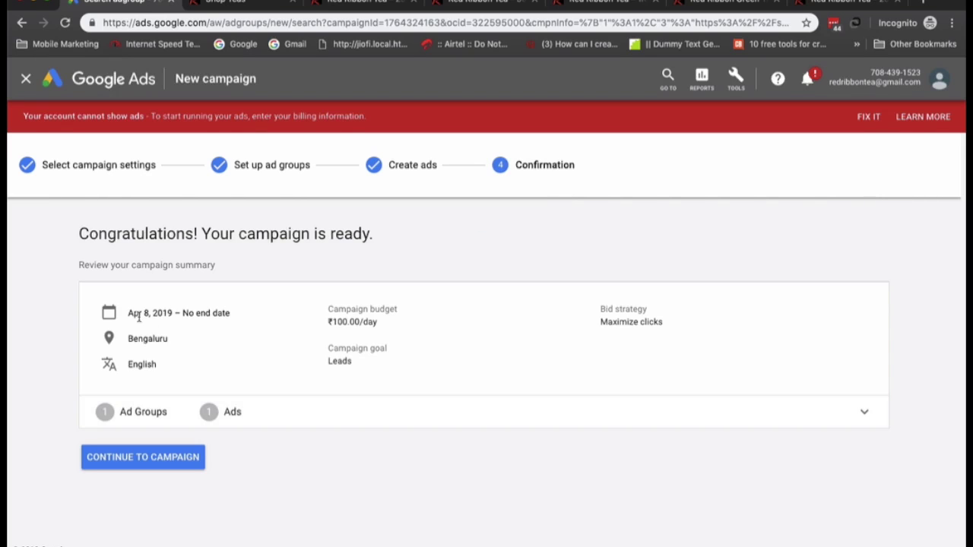
pyautogui.click(189, 450)
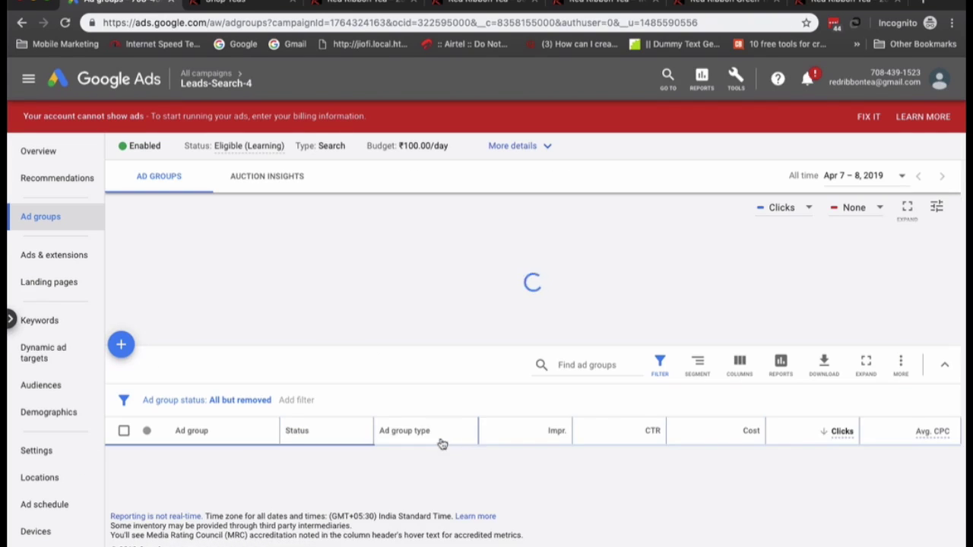
pyautogui.scroll(-1, 385, 497)
pyautogui.scroll(1, 384, 497)
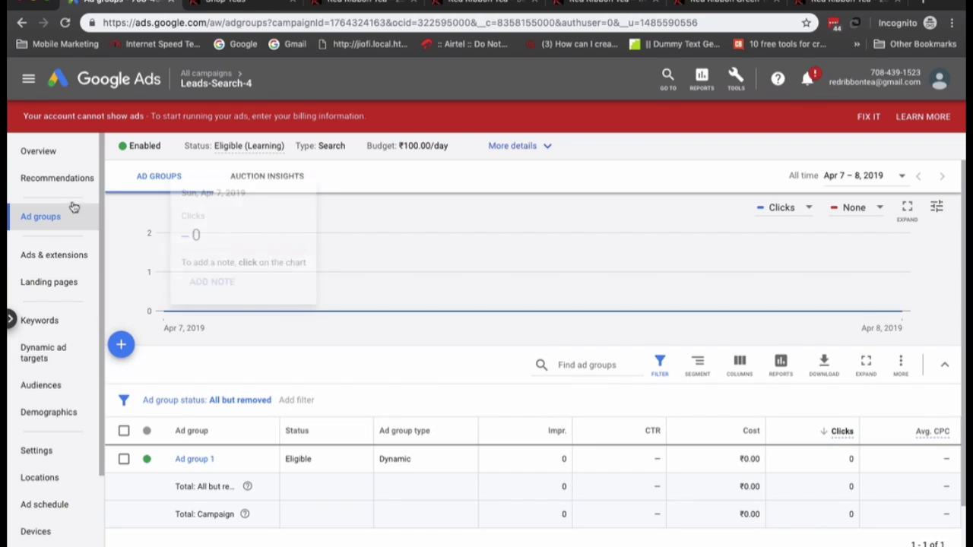
# Check the list of all campaigns, then reopen Leads-Search-4 and expand its campaign details
pyautogui.click(206, 73)
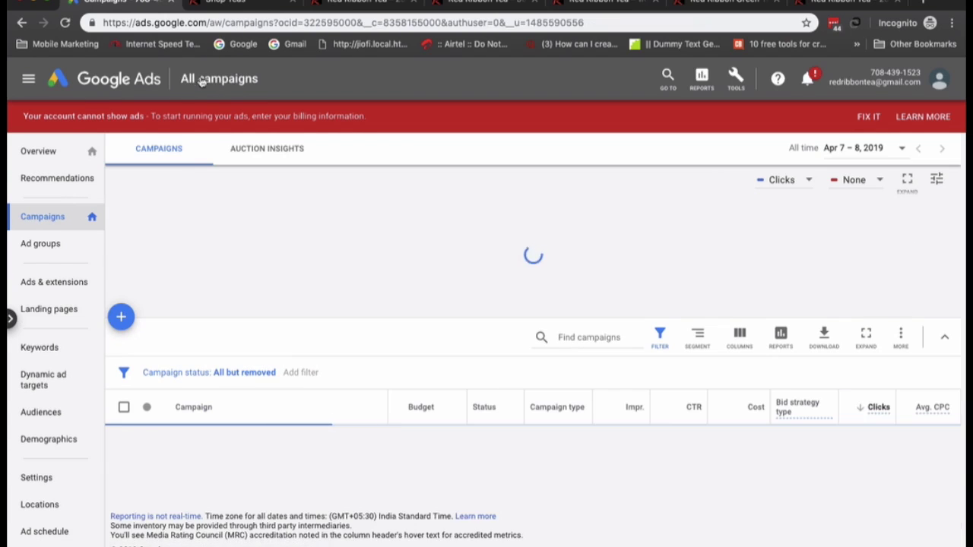
pyautogui.scroll(-1, 202, 493)
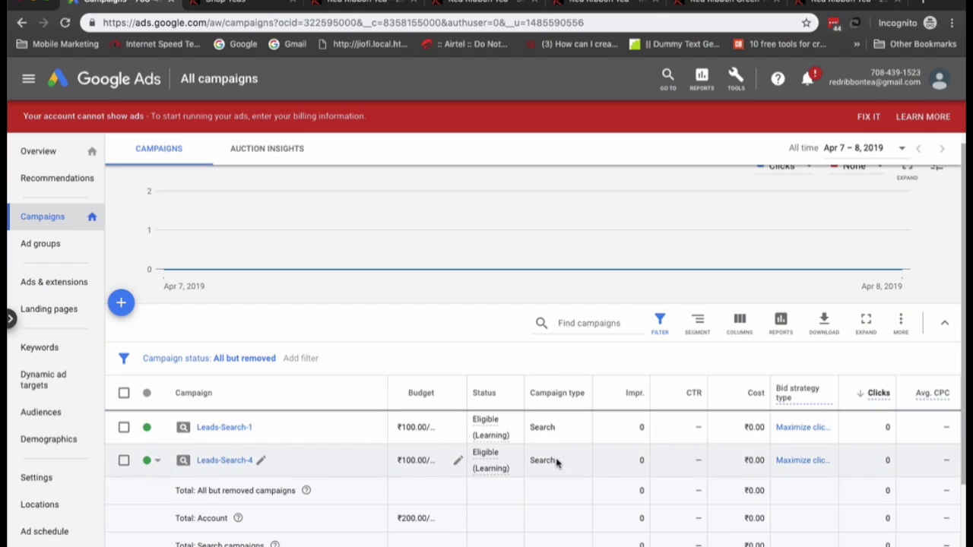
pyautogui.click(235, 462)
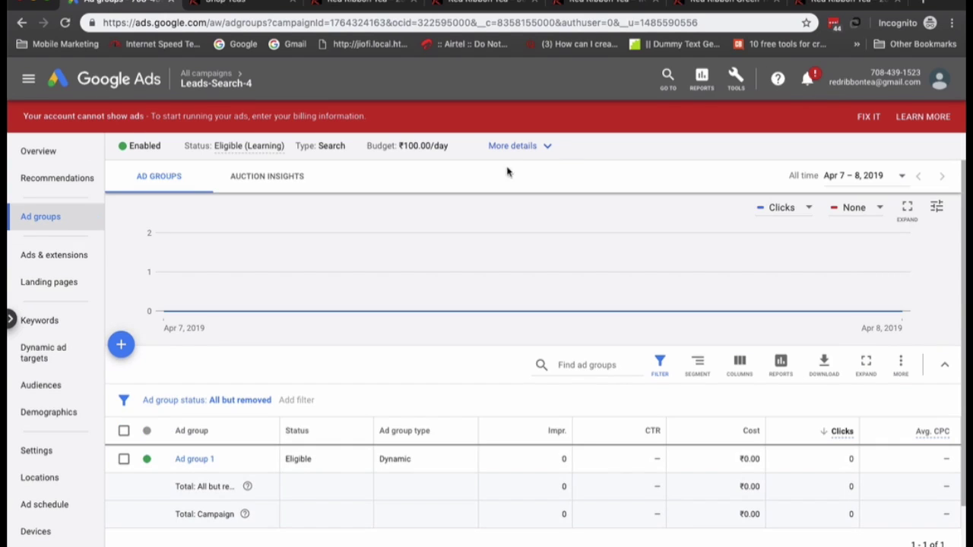
pyautogui.click(523, 148)
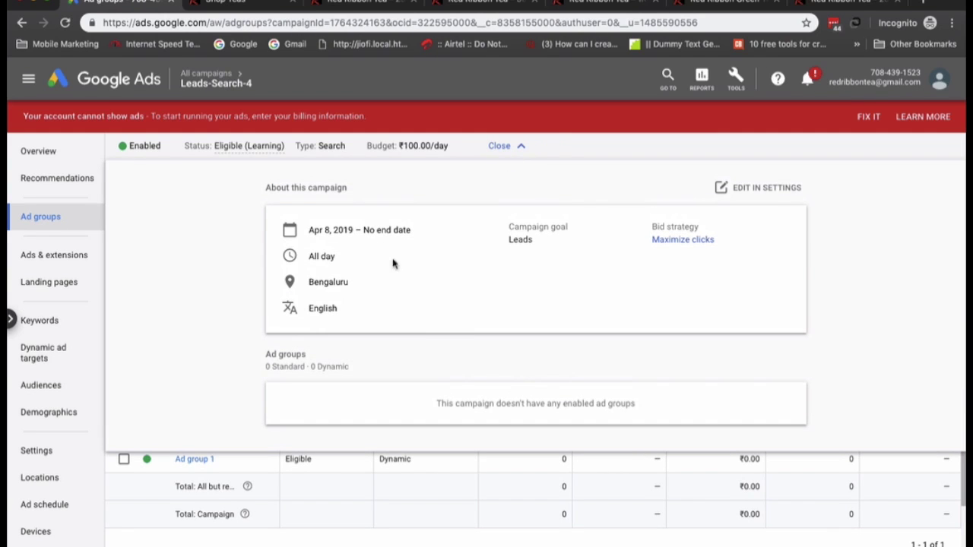
# Open the campaign's settings and review the domain, language and targeting source options for Dynamic Search Ads
pyautogui.click(745, 190)
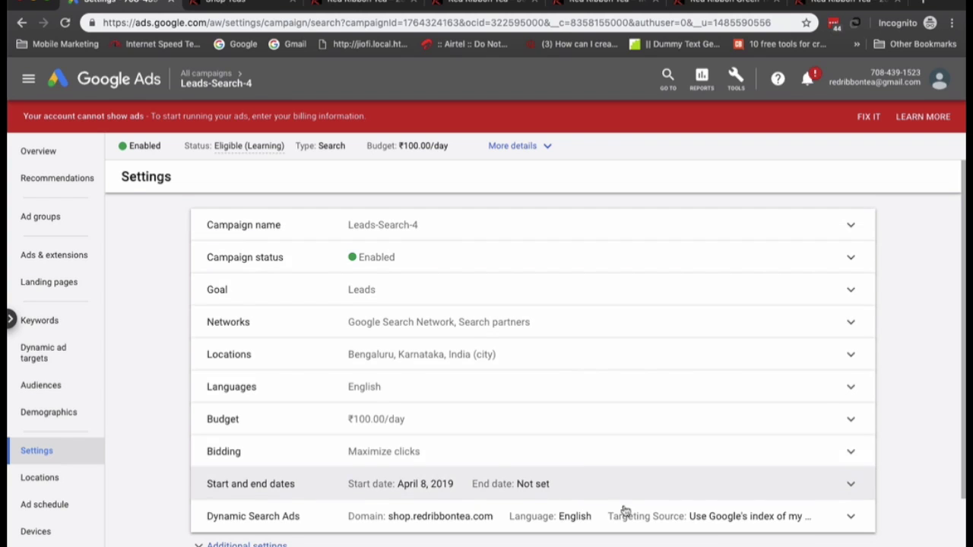
pyautogui.click(808, 522)
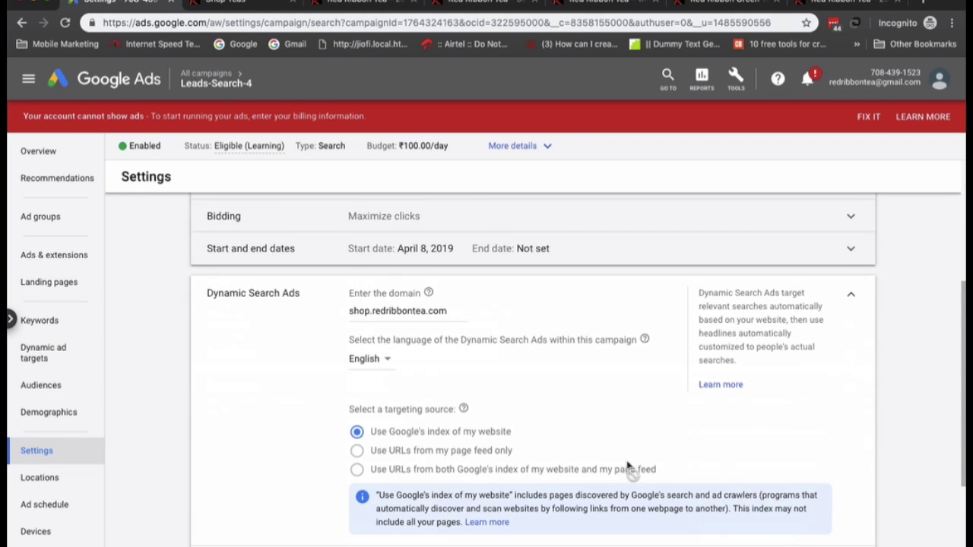
pyautogui.moveTo(426, 451)
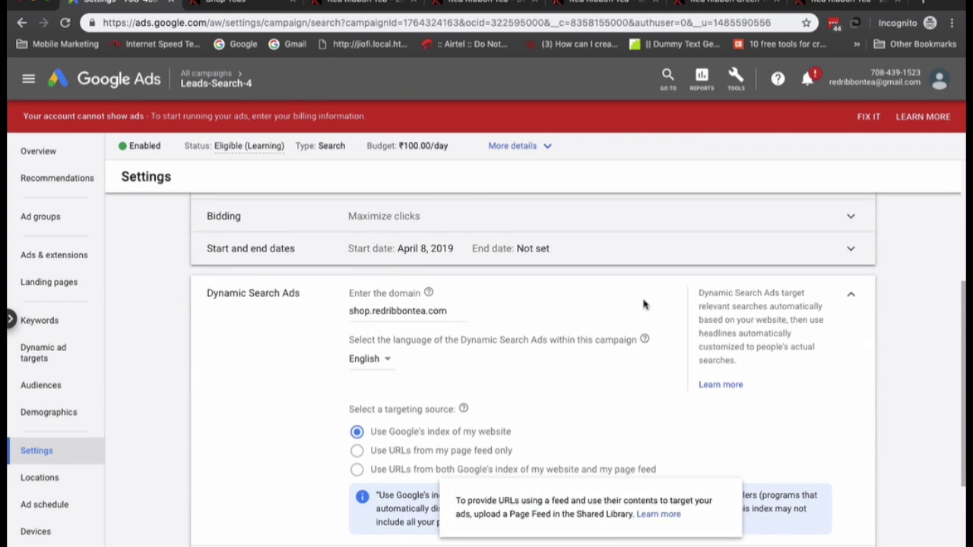
pyautogui.click(851, 294)
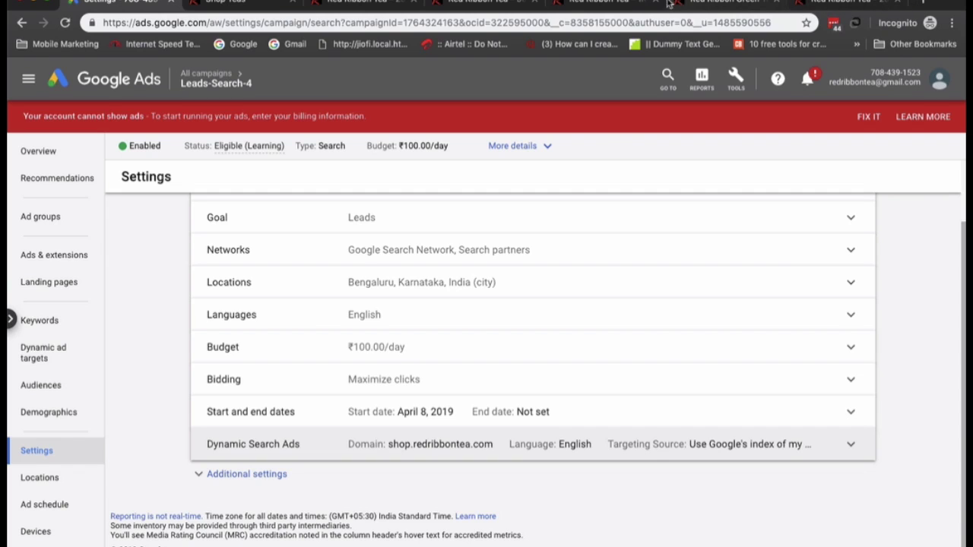
# Close the surplus Red Ribbon Tea product page tabs
pyautogui.click(534, 2)
pyautogui.click(534, 2)
pyautogui.click(534, 2)
pyautogui.click(535, 2)
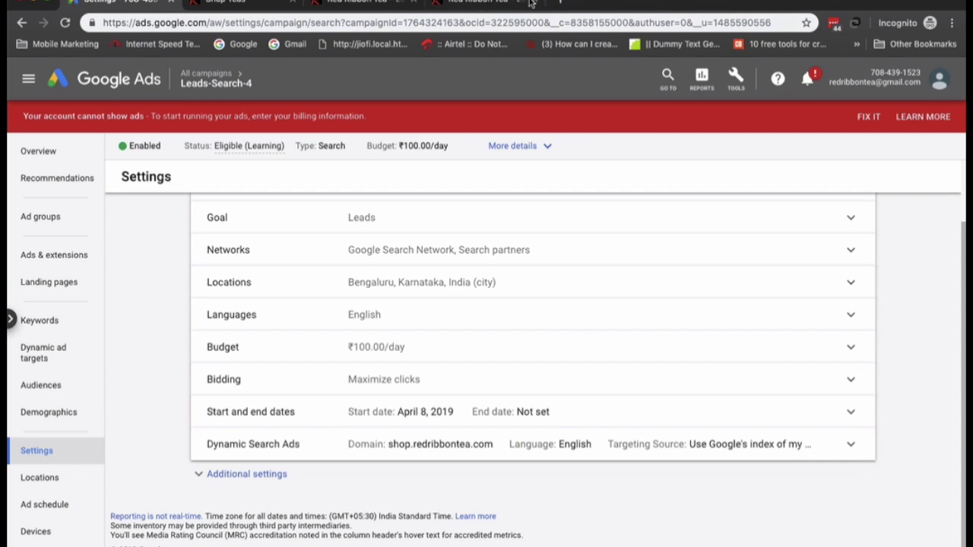
# Search Google for "bengaluru to hyd bus" in a new tab and switch to the suggested "bangalore to hyd bus" results
pyautogui.click(555, 3)
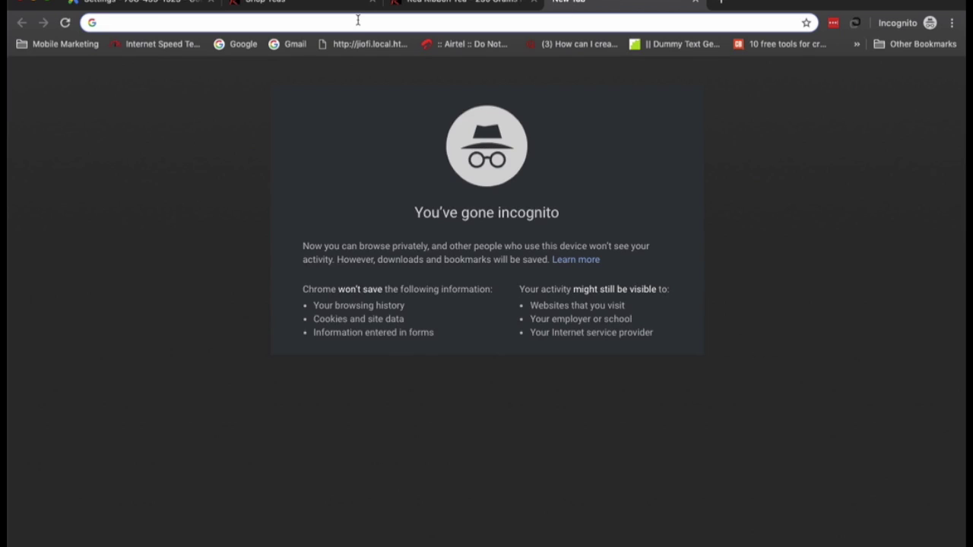
pyautogui.write('benga')
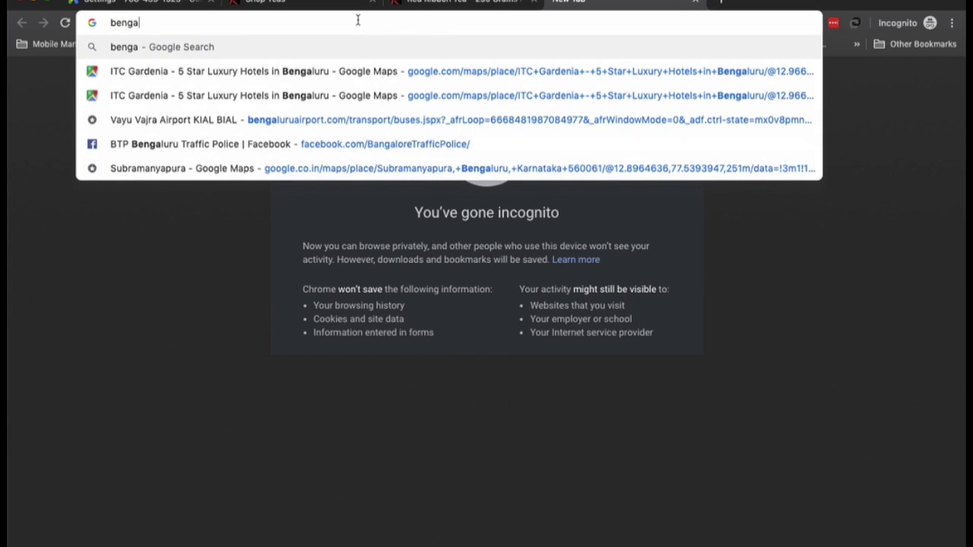
pyautogui.write('luru to ')
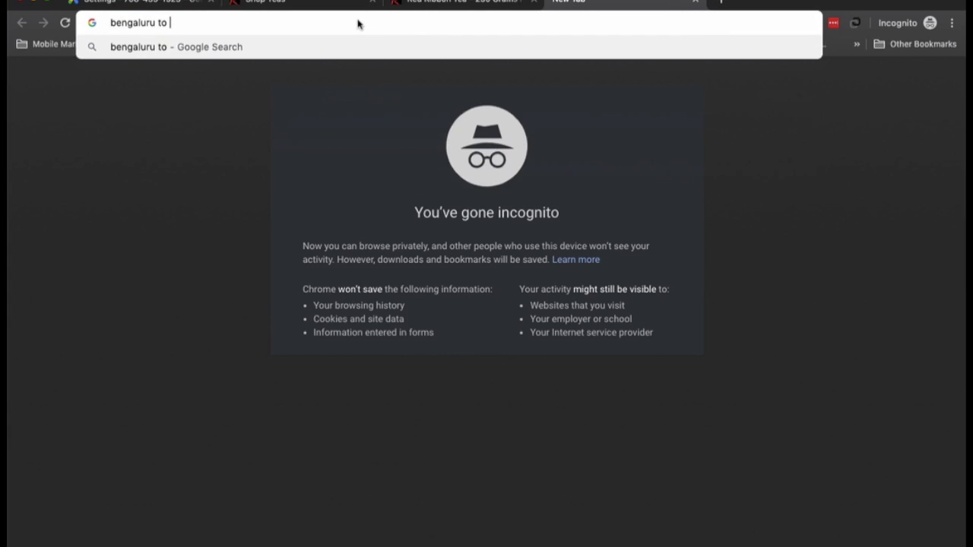
pyautogui.write('hyd b')
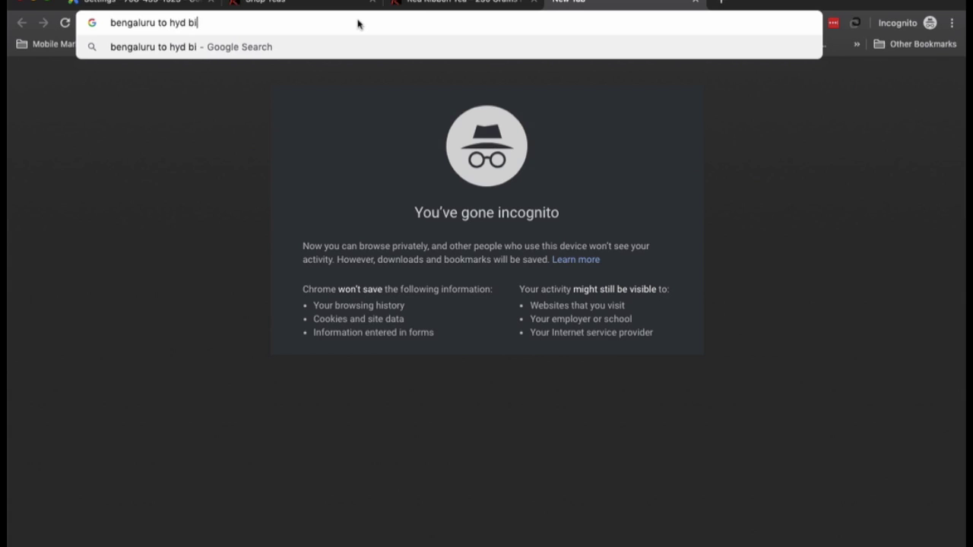
pyautogui.write('us')
pyautogui.press('Return')
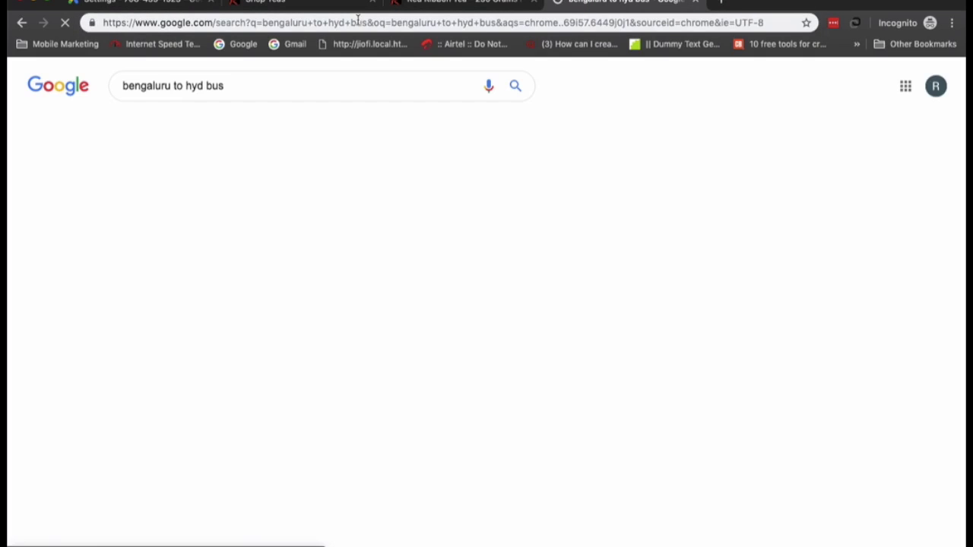
pyautogui.click(262, 180)
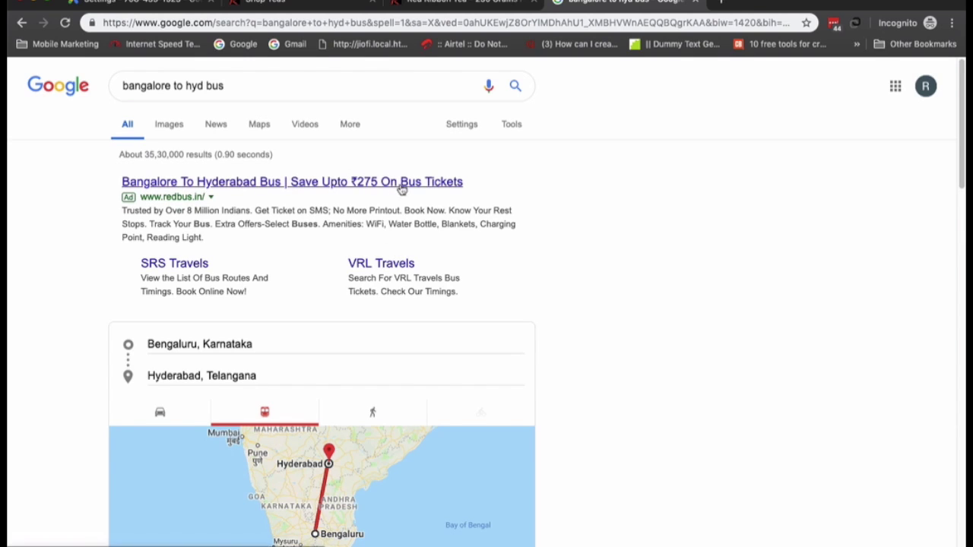
# Search Google for "hyderabad to delhi" in a new tab
pyautogui.click(726, 3)
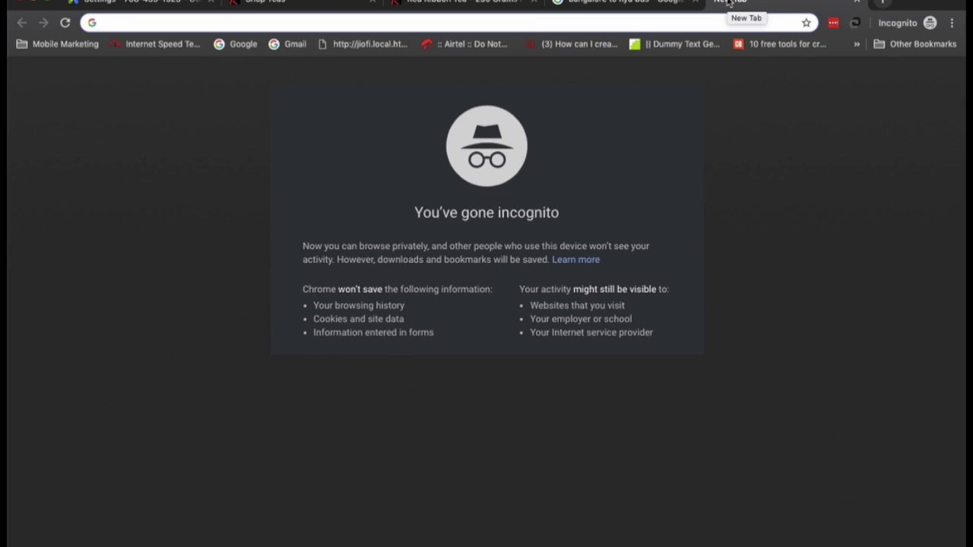
pyautogui.write('h')
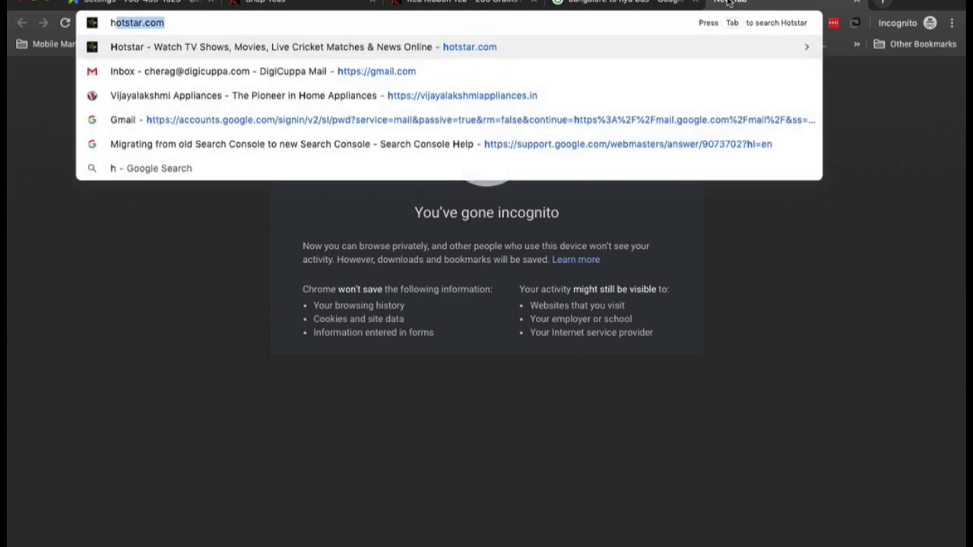
pyautogui.write('yderab')
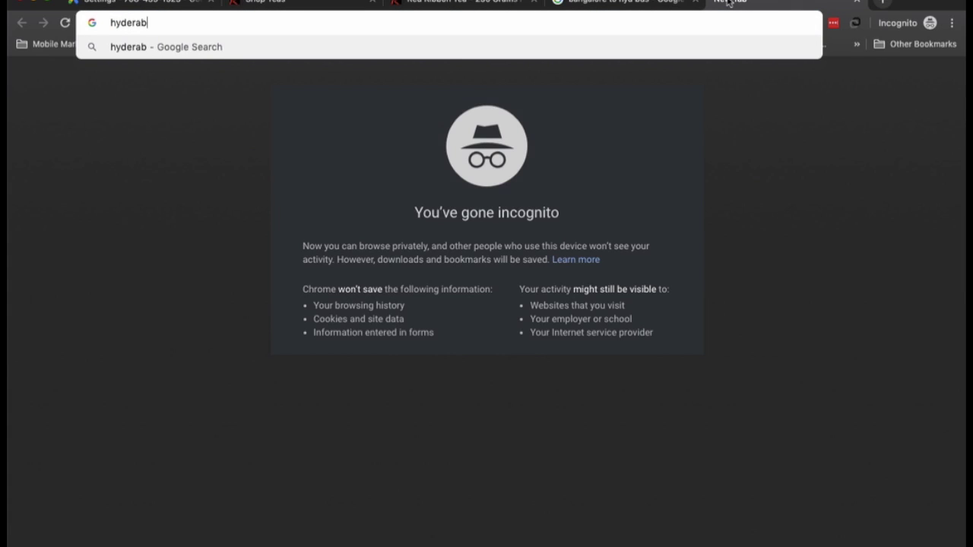
pyautogui.write('ad to delhi')
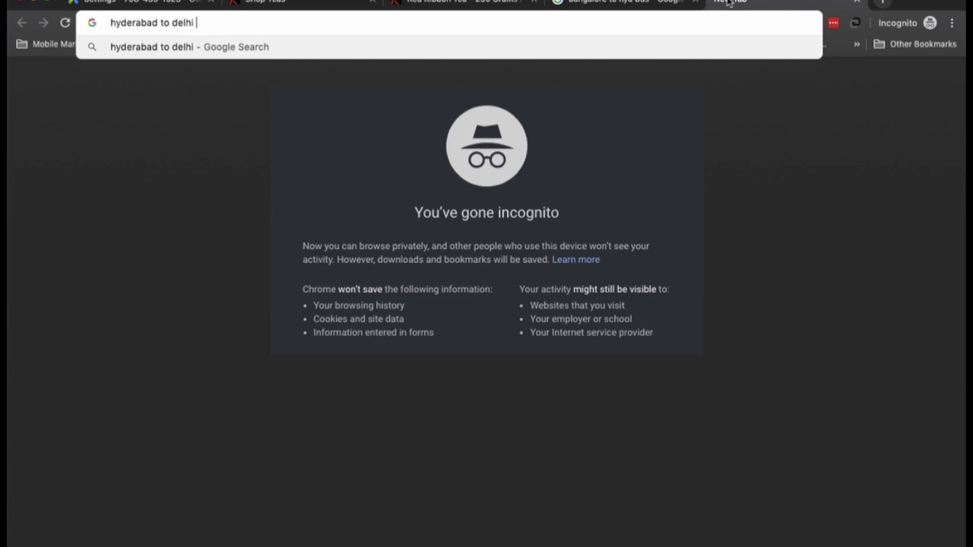
pyautogui.press('Return')
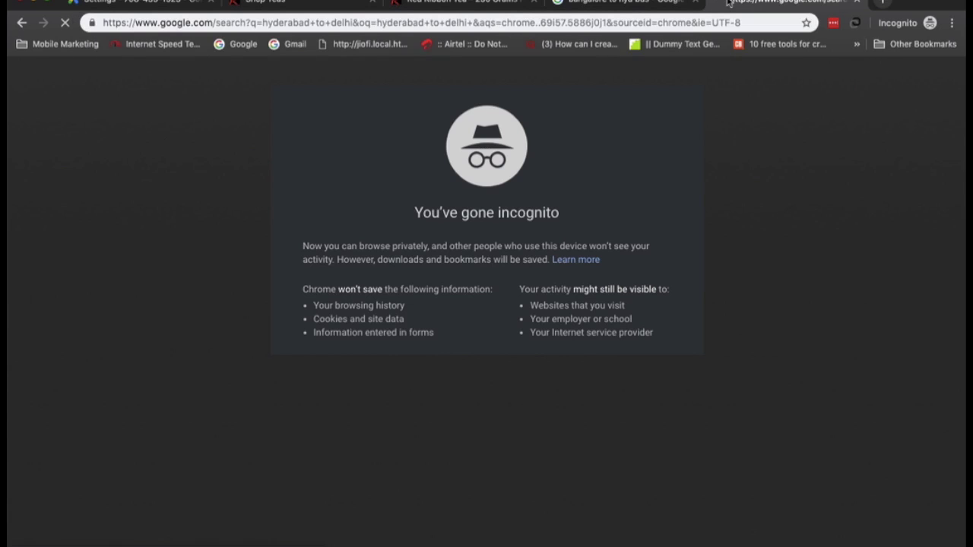
# Refine the search to "hyderabad to delhi train" and look through the results for ads
pyautogui.click(250, 86)
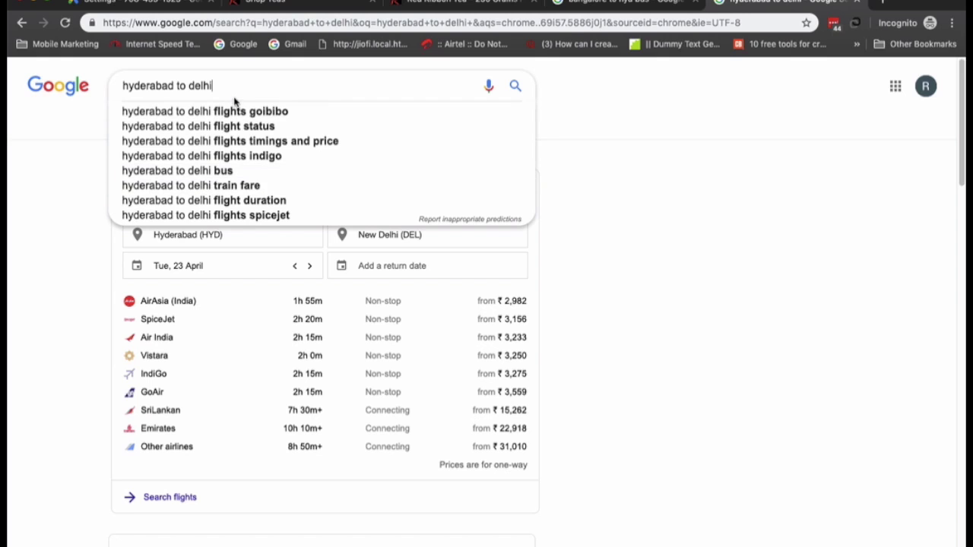
pyautogui.write('train')
pyautogui.press('Return')
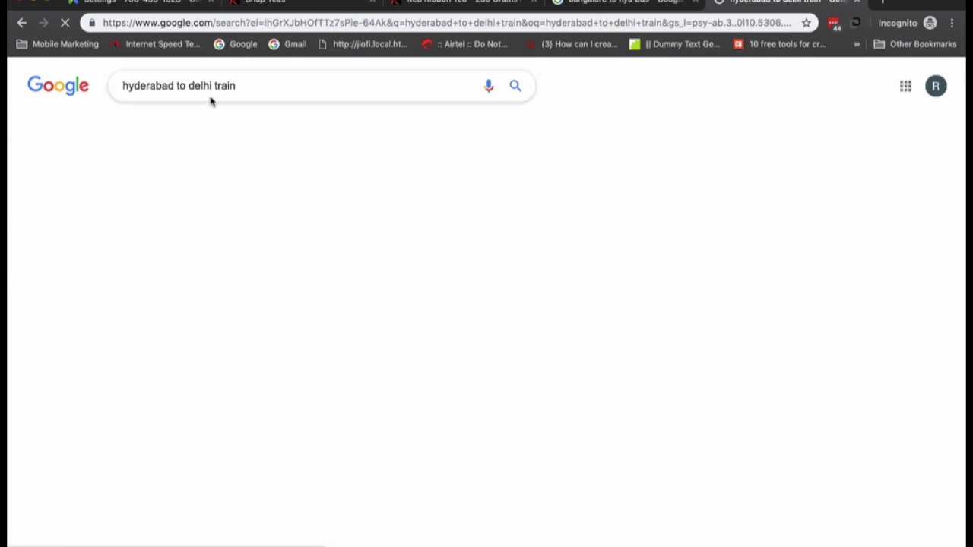
pyautogui.scroll(-6, 57, 349)
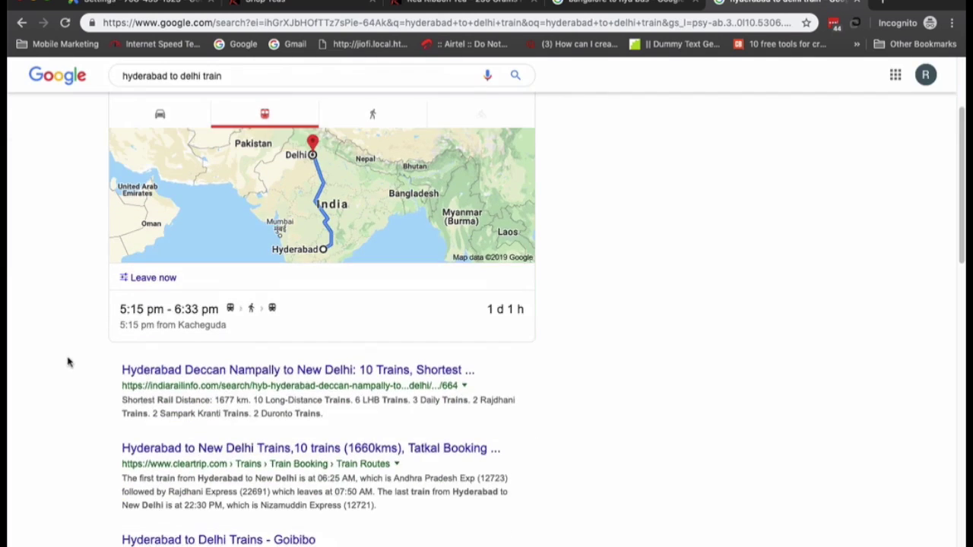
pyautogui.scroll(-1, 67, 363)
pyautogui.scroll(7, 246, 100)
# Change the search to "hyderabad to delhi flights"
pyautogui.click(246, 78)
pyautogui.doubleClick(247, 80)
pyautogui.write('flights')
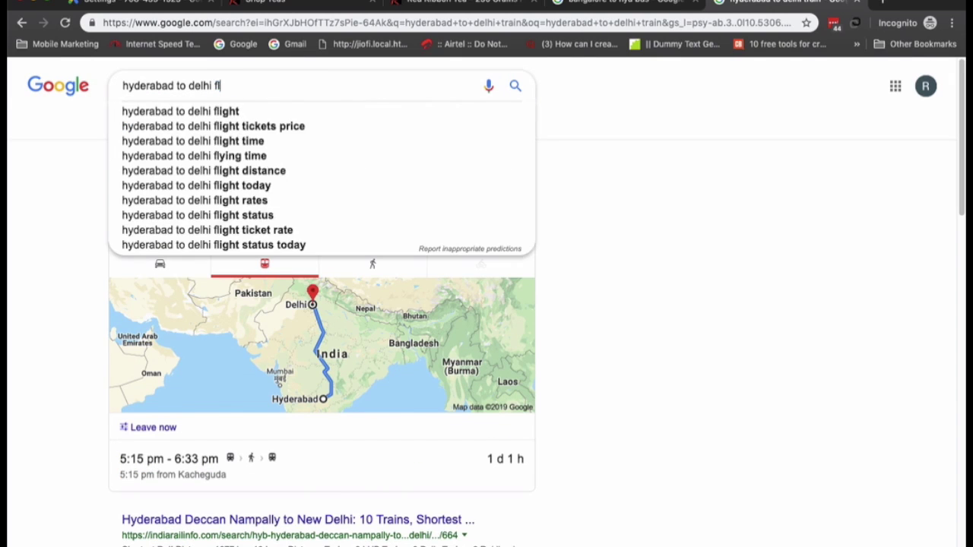
pyautogui.press('Return')
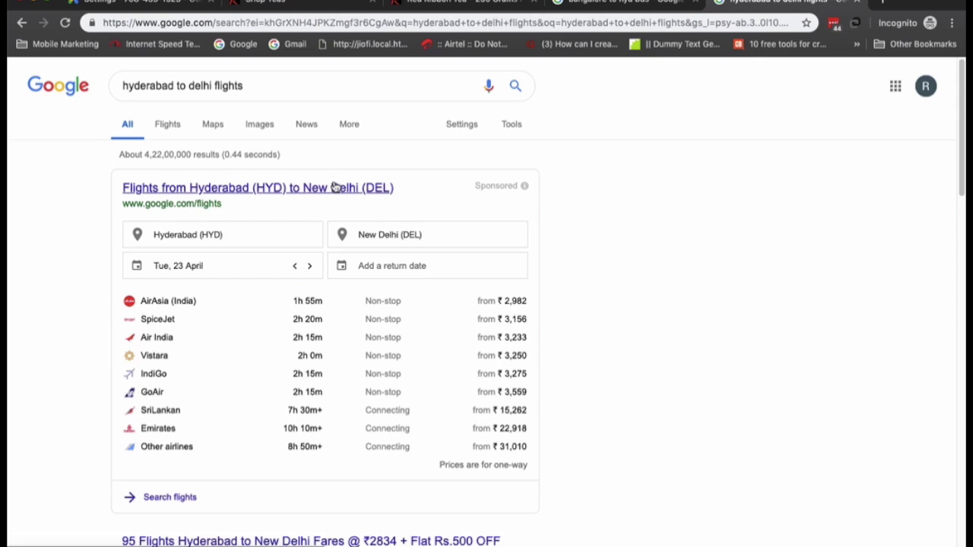
# Examine the sponsored flights listing and the results below it, and return to the "bangalore to hyd bus" results
pyautogui.scroll(-3, 600, 340)
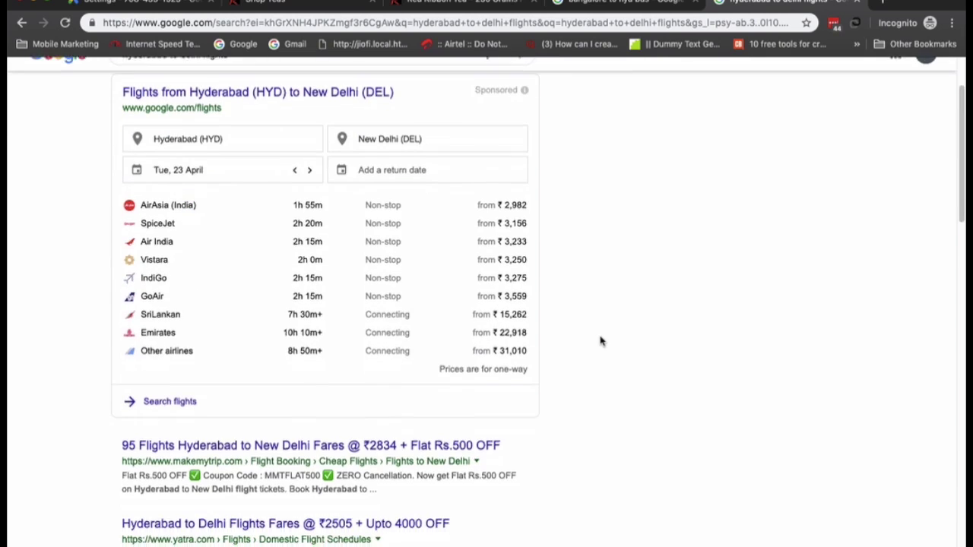
pyautogui.scroll(3, 600, 341)
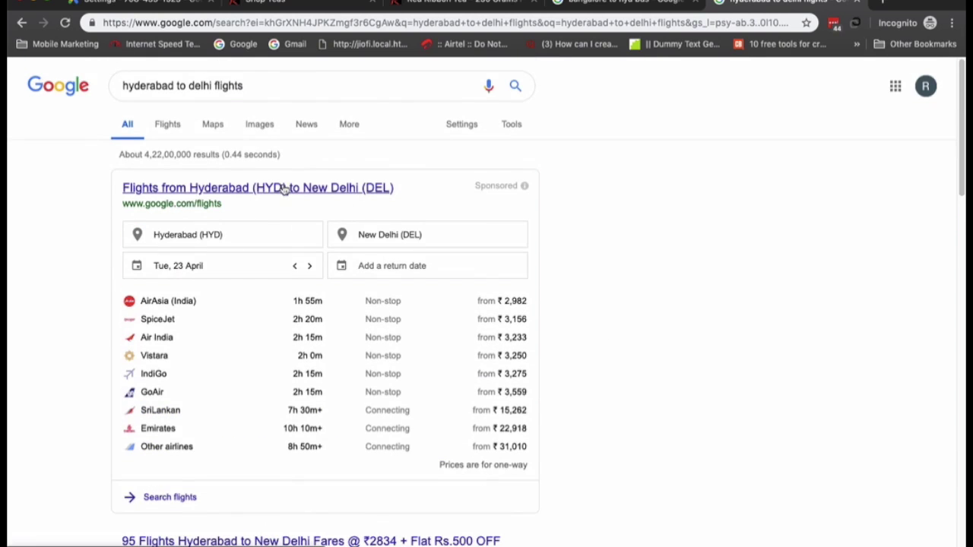
pyautogui.scroll(-5, 524, 357)
pyautogui.scroll(5, 527, 363)
pyautogui.click(645, 6)
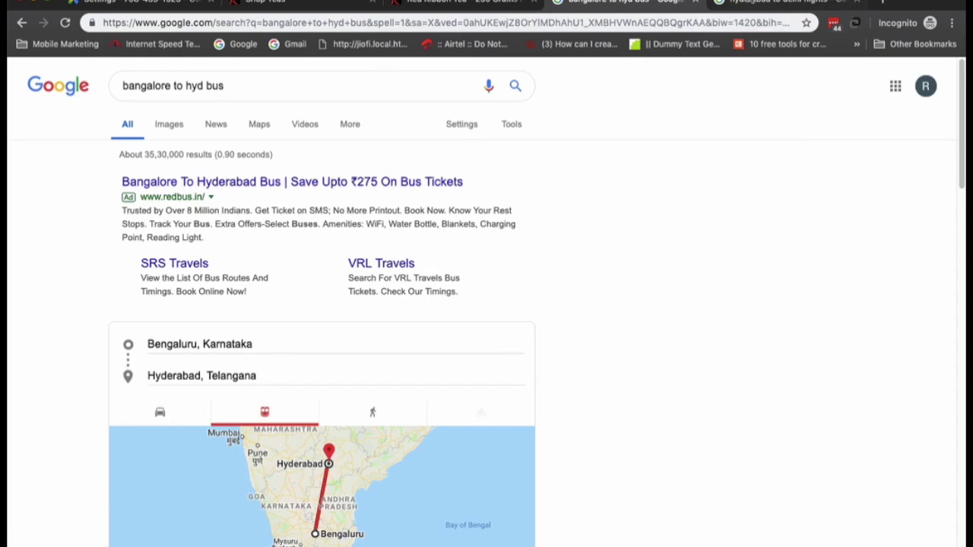